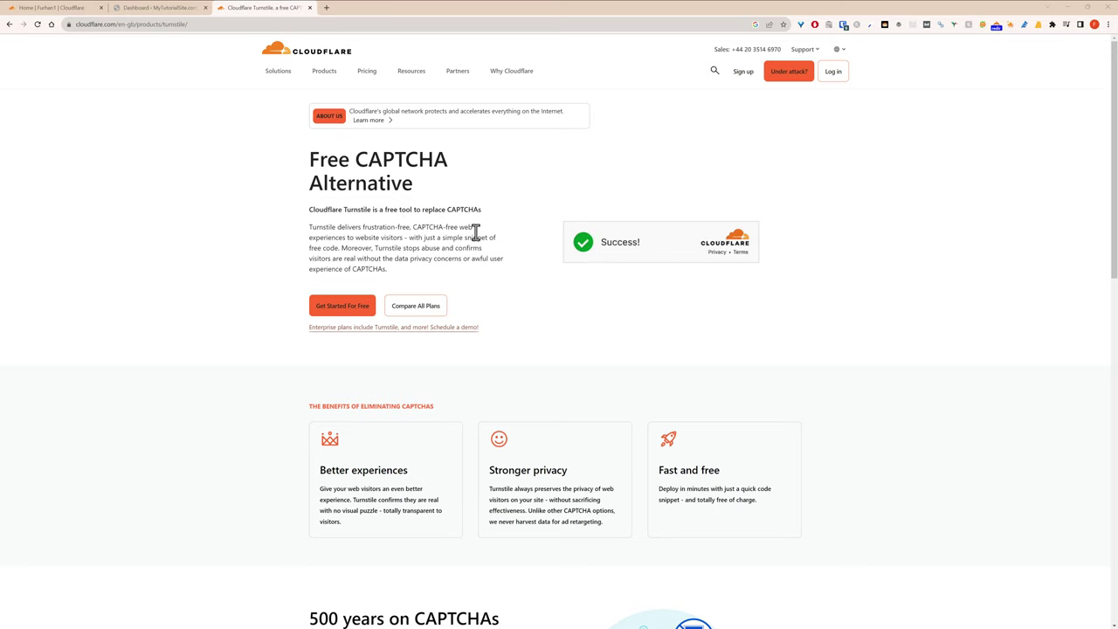
Look over the Turnstile product page, then return to the WordPress dashboard tab
scroll(464, 282, "down", 1)
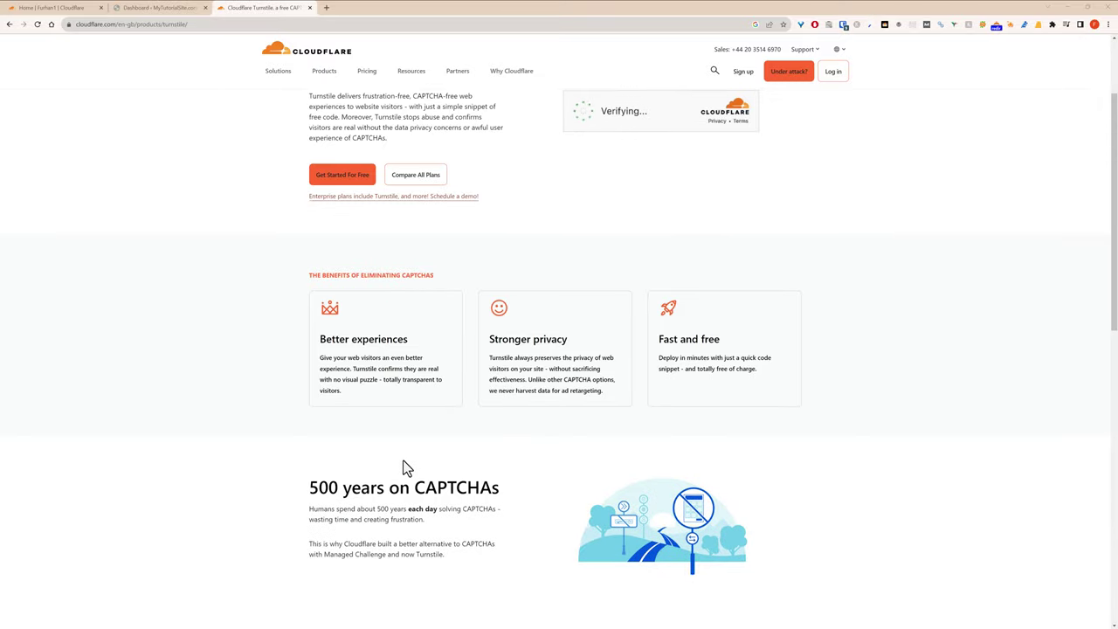
scroll(404, 469, "up", 1)
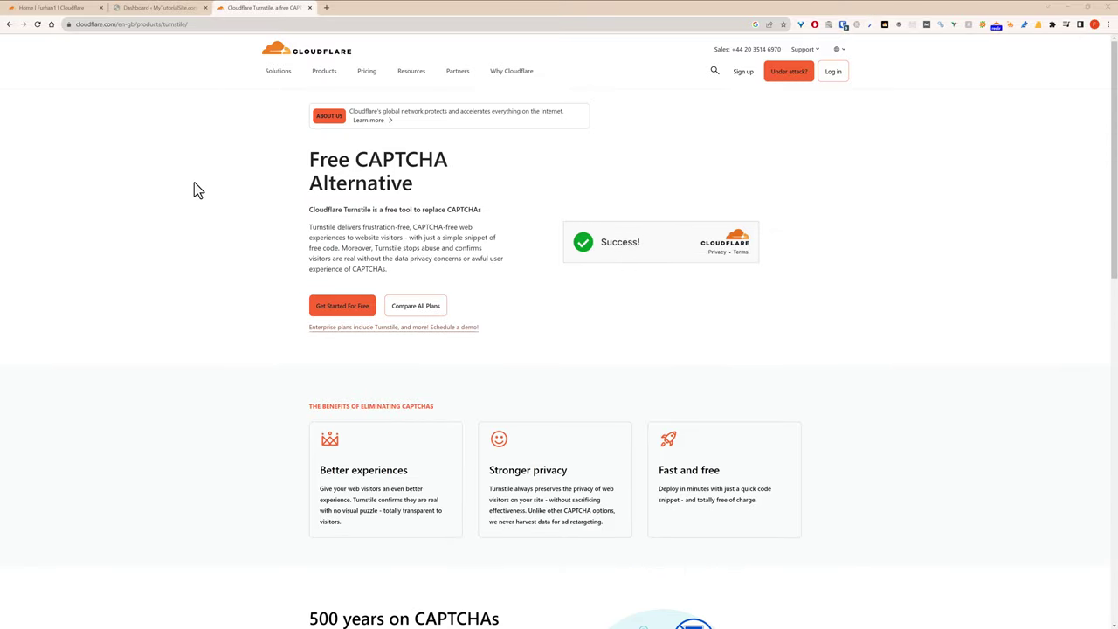
left_click(138, 8)
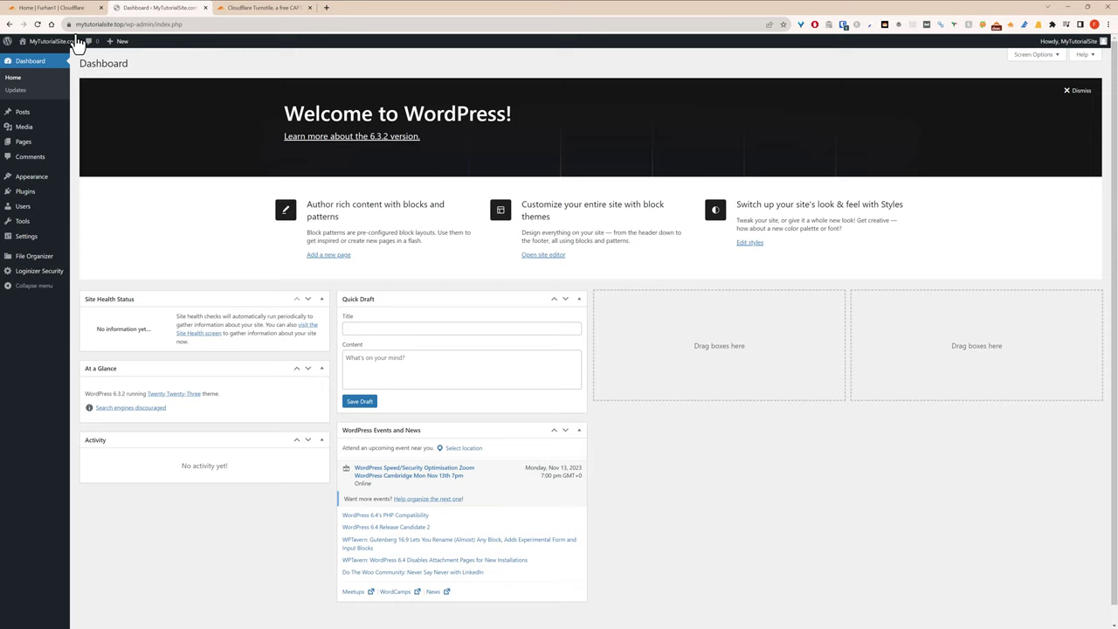
Go to the Cloudflare account home and open the Turnstile sites list
left_click(35, 9)
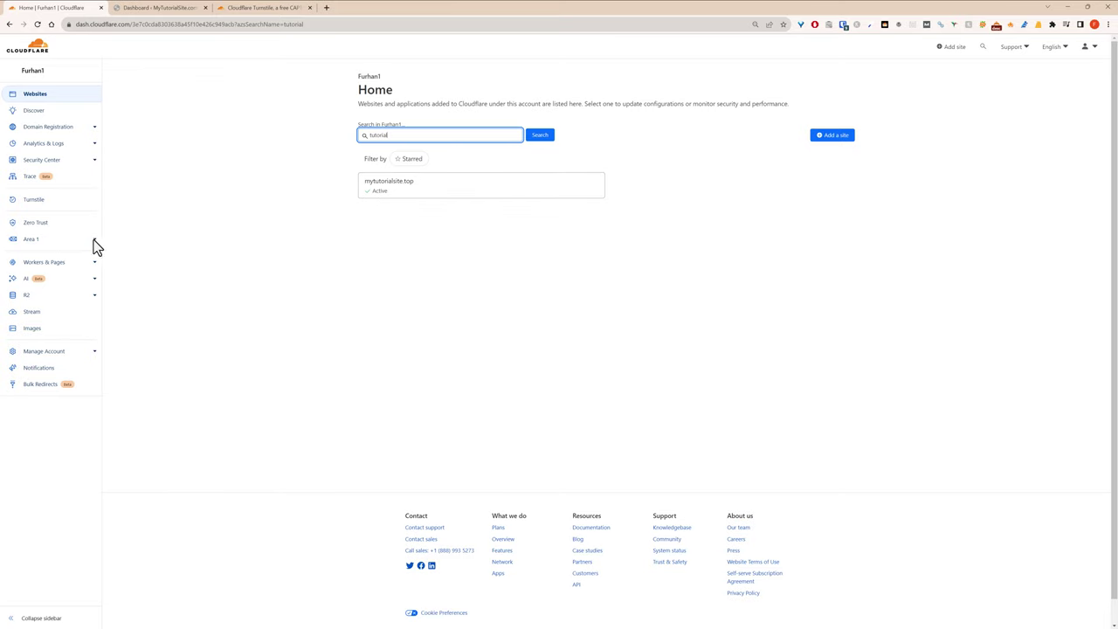
left_click(51, 203)
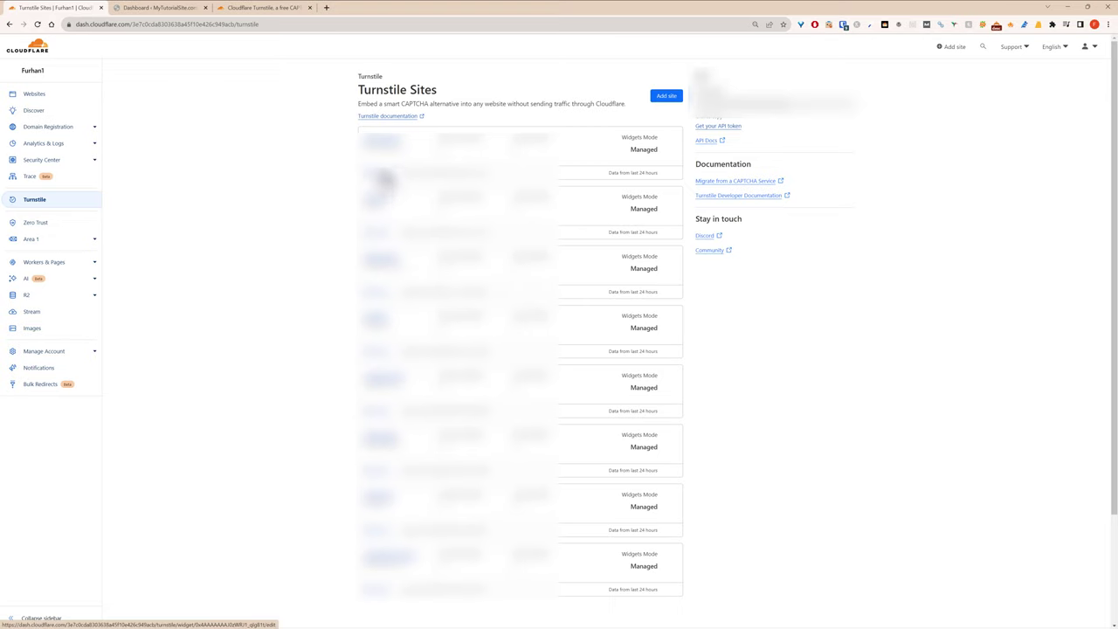
Create a Managed Turnstile widget named 'demo tutorial site' for the domain mytutorialsite.top
left_click(661, 99)
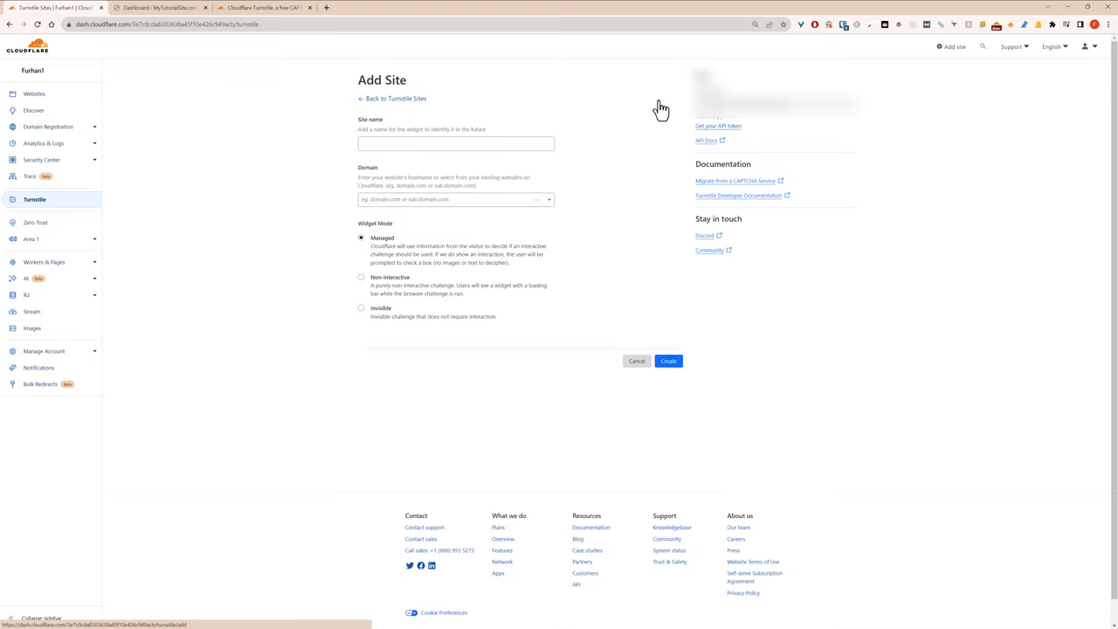
left_click(400, 145)
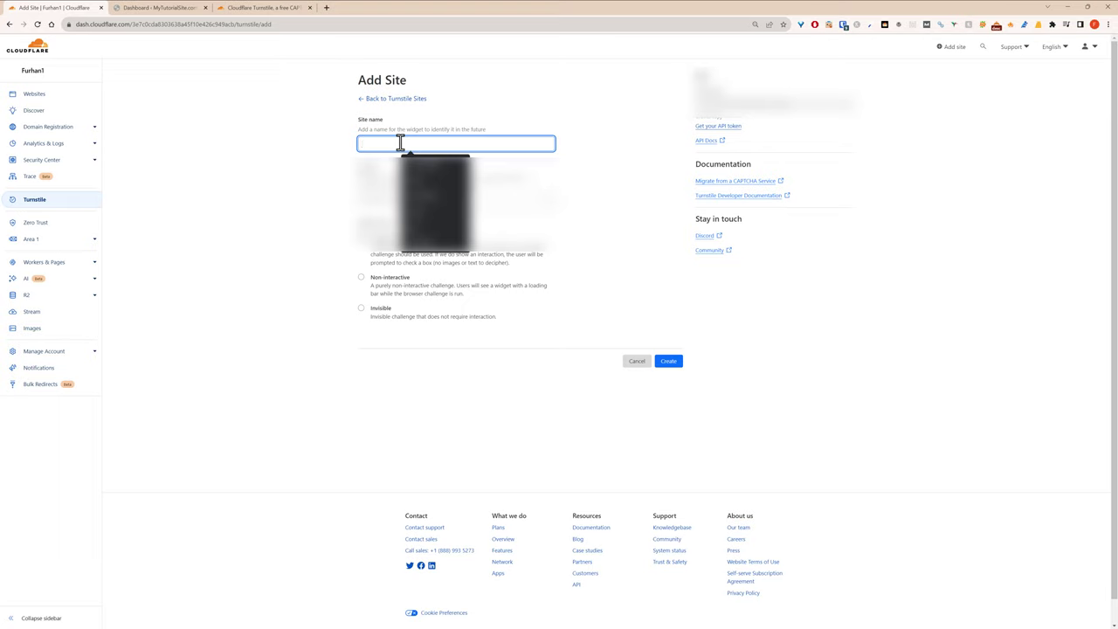
type("demo tutu")
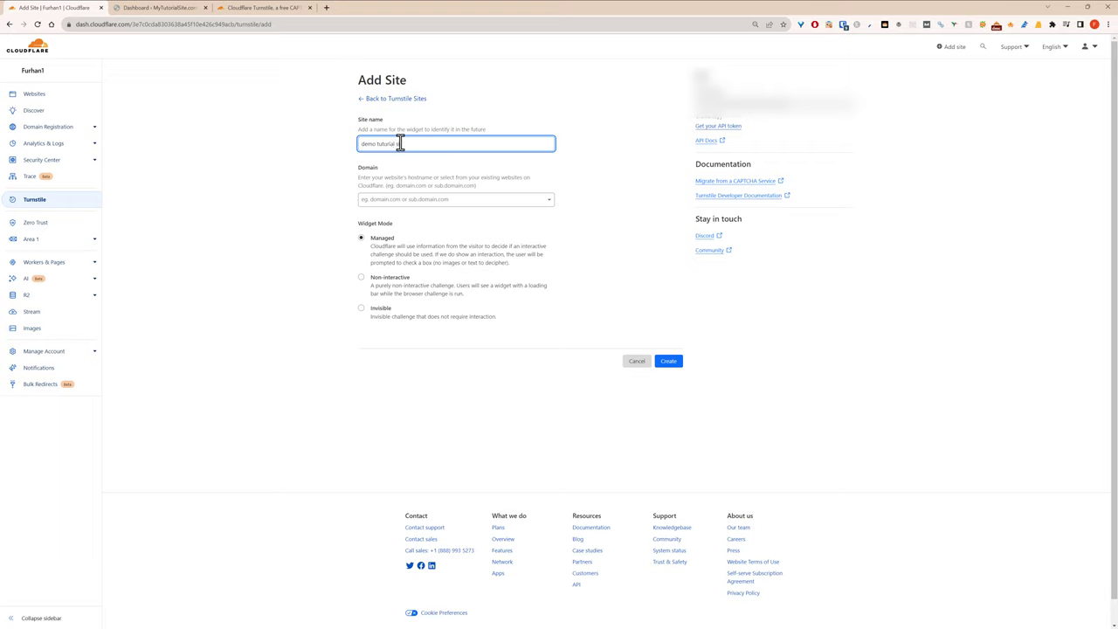
left_click(416, 207)
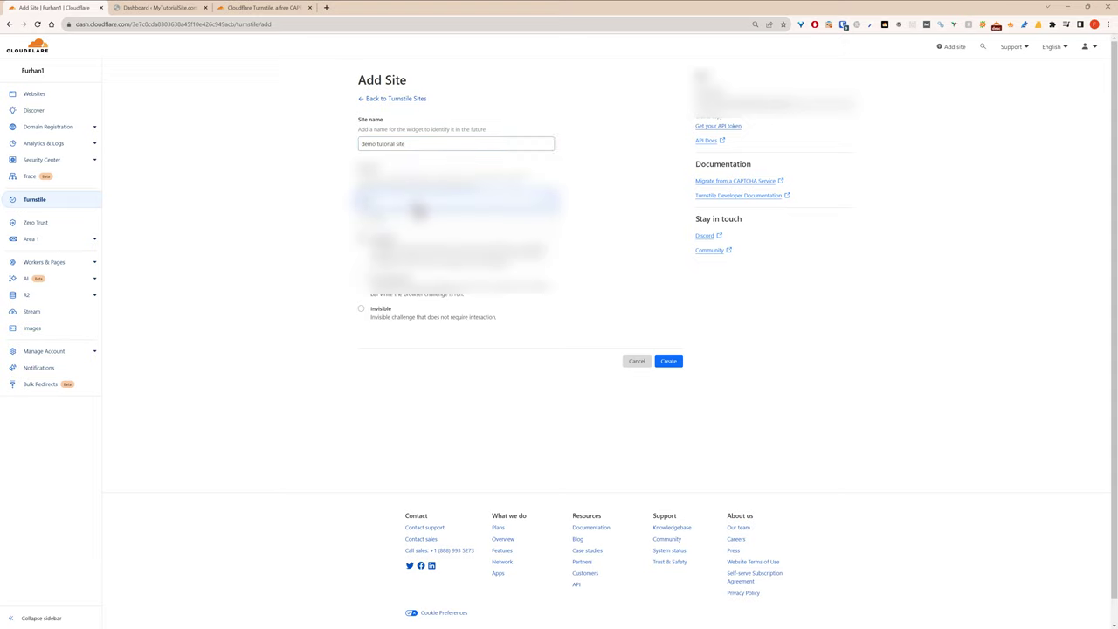
type("tutu")
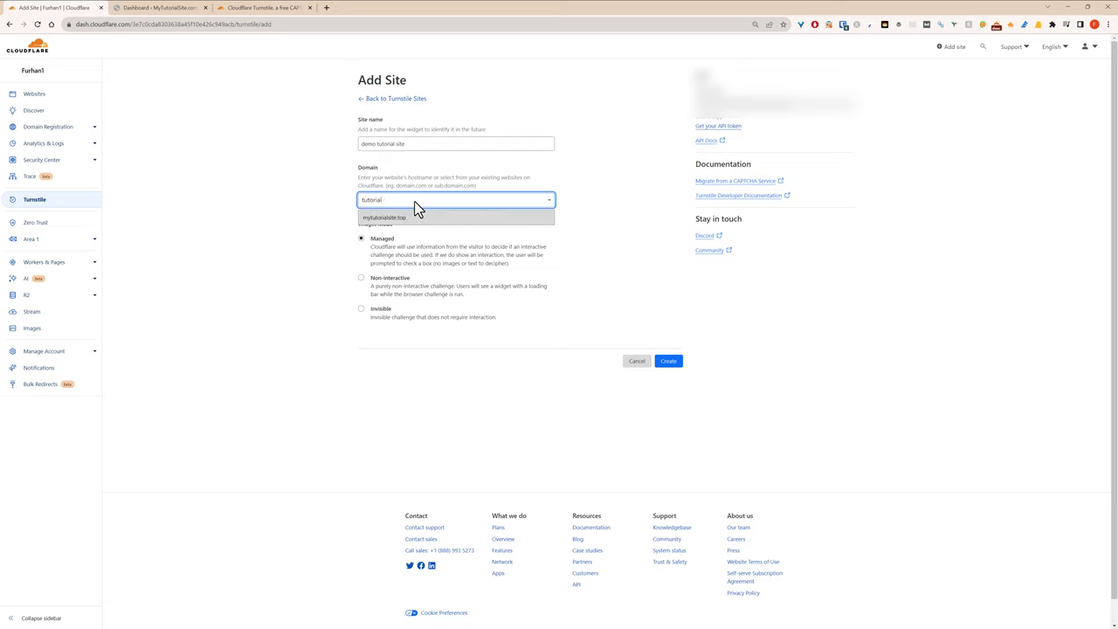
left_click(416, 219)
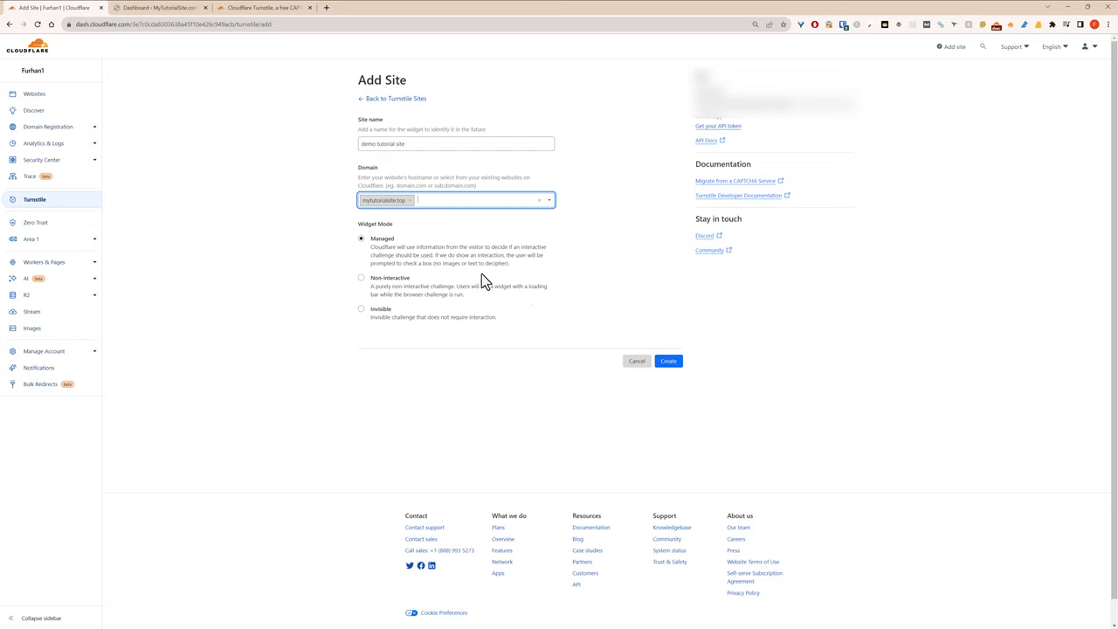
left_click(674, 363)
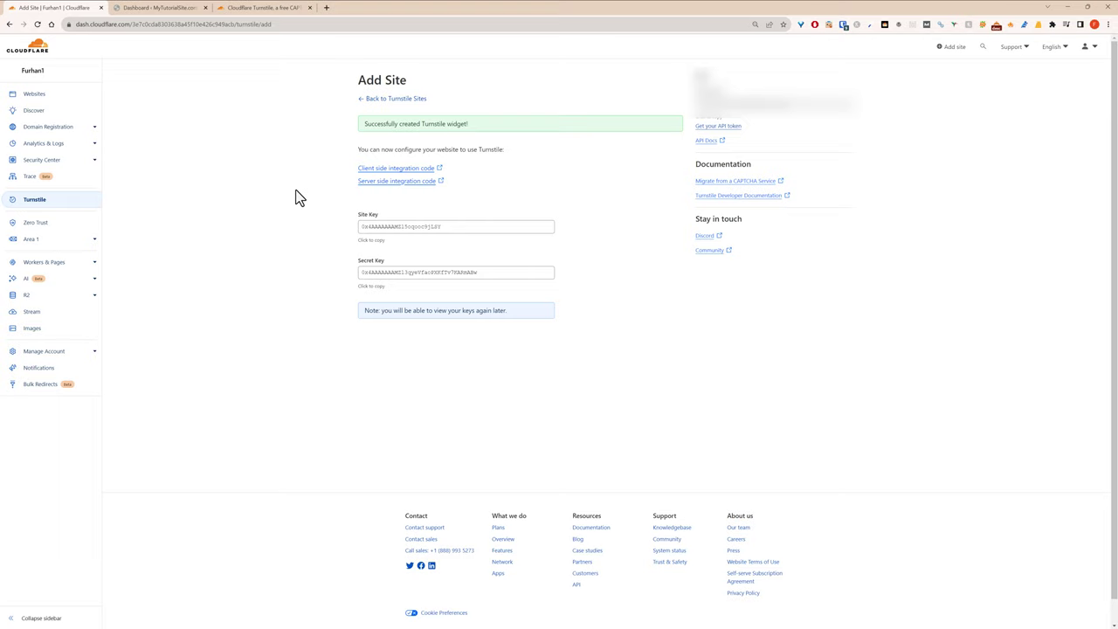
Search WordPress plugins for 'turnstile', then install and activate Simple Cloudflare Turnstile
left_click(131, 9)
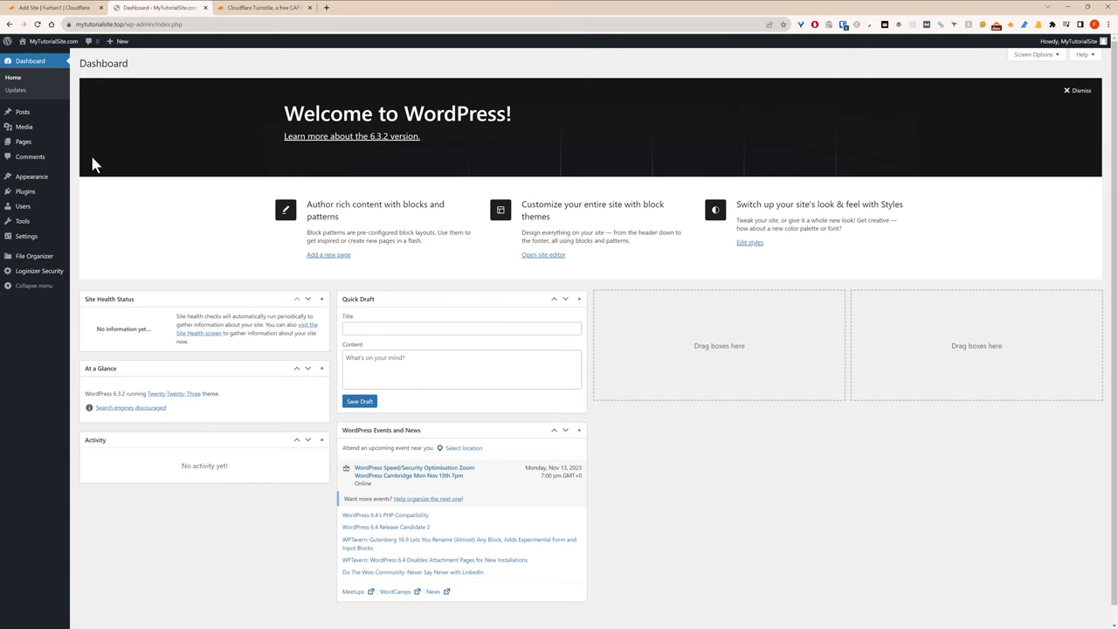
left_click(90, 205)
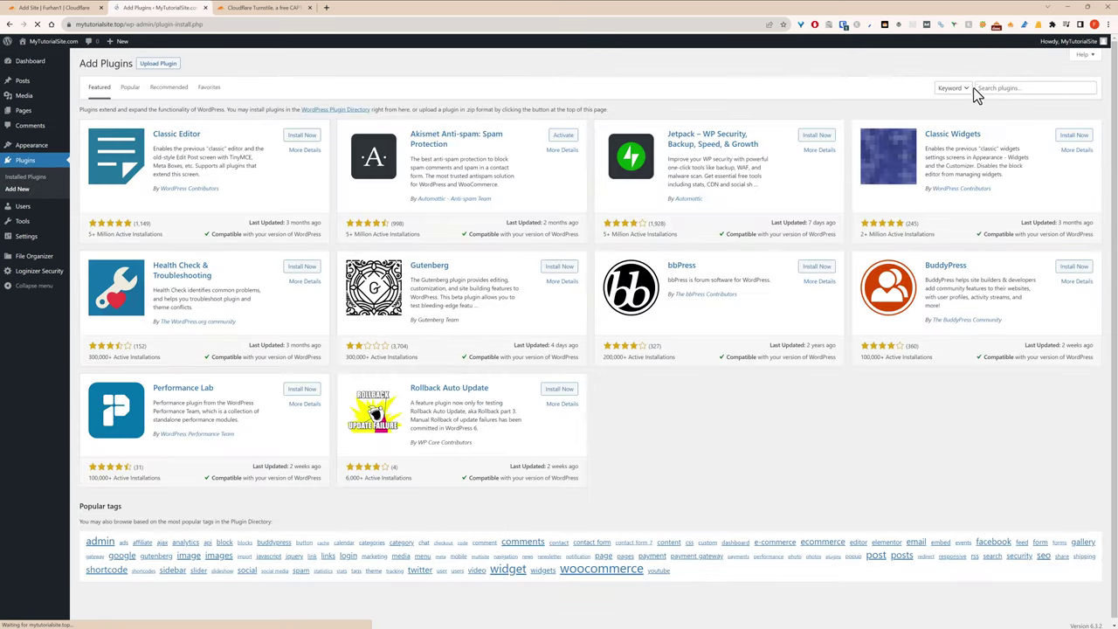
left_click(999, 89)
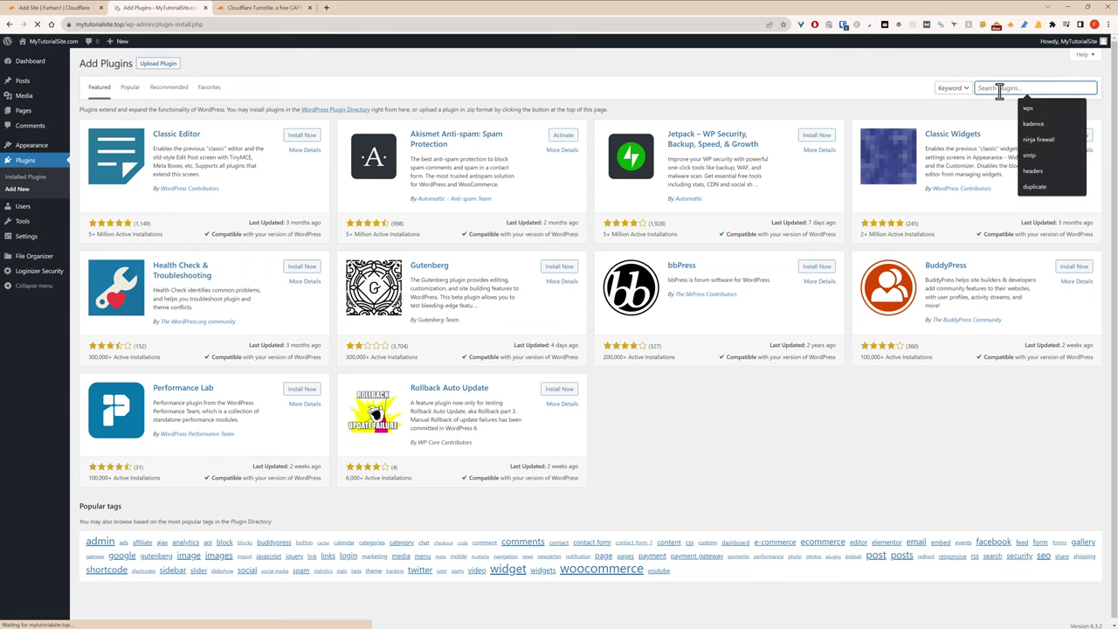
type("turns")
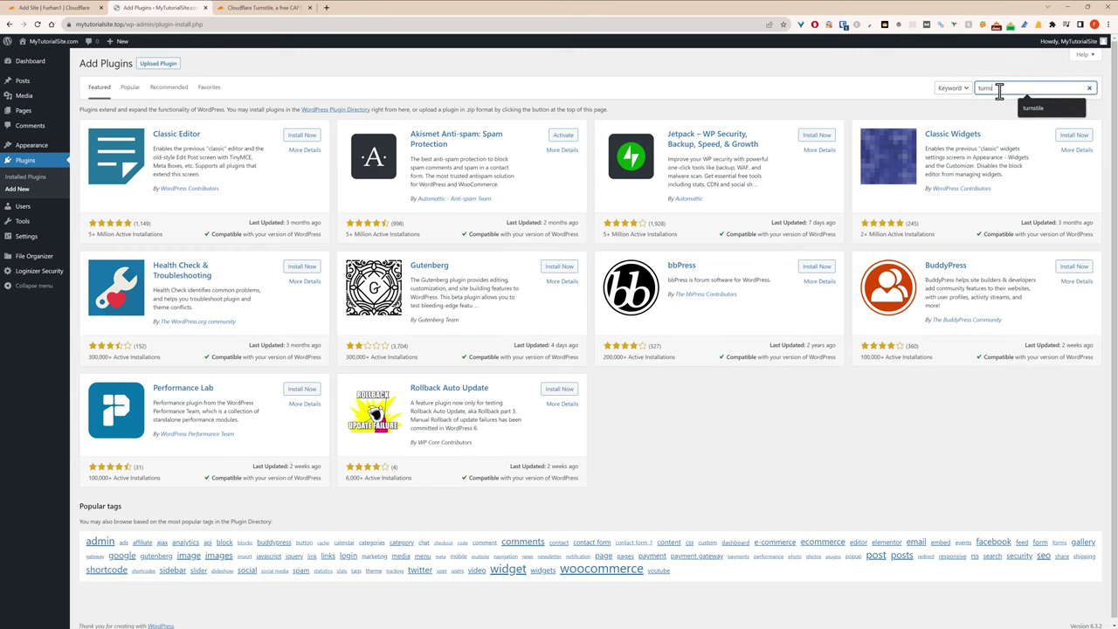
type("tile")
key("Return")
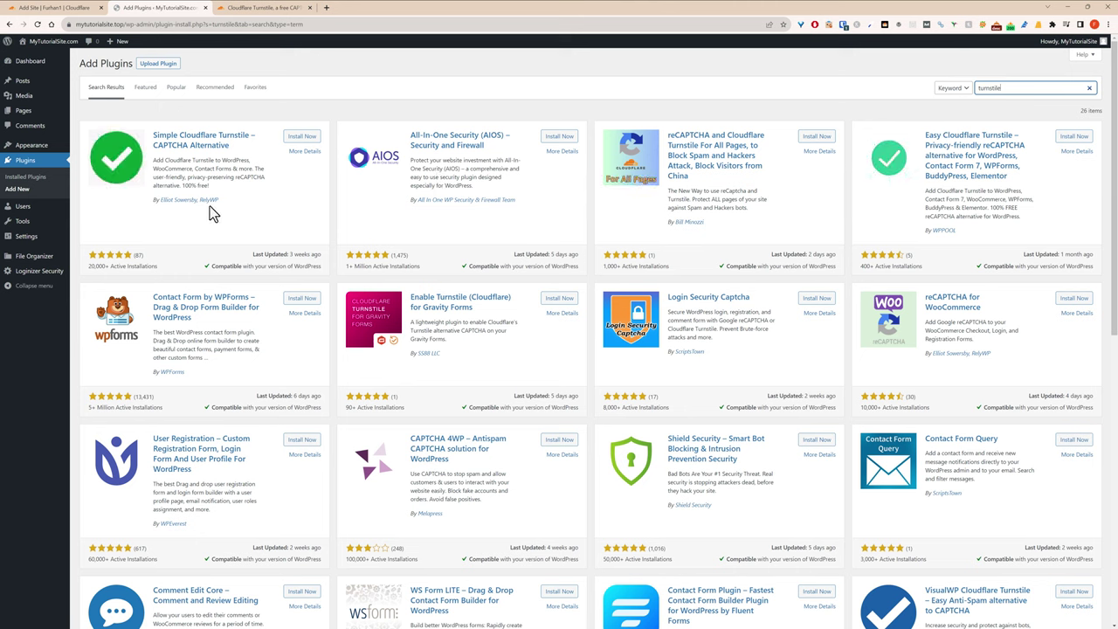
left_click(311, 141)
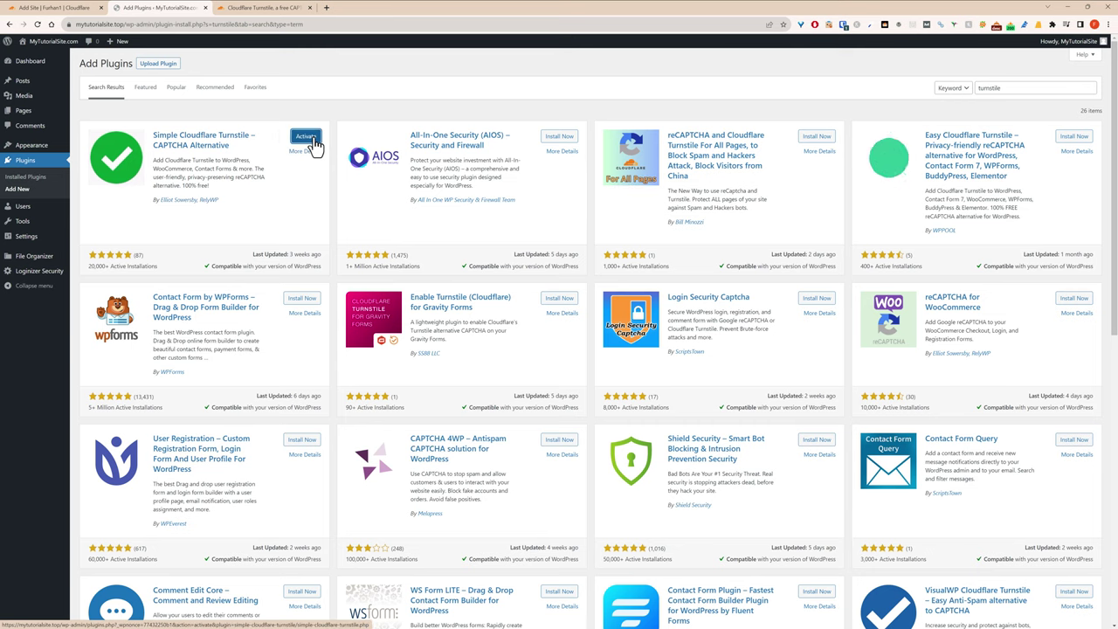
left_click(309, 144)
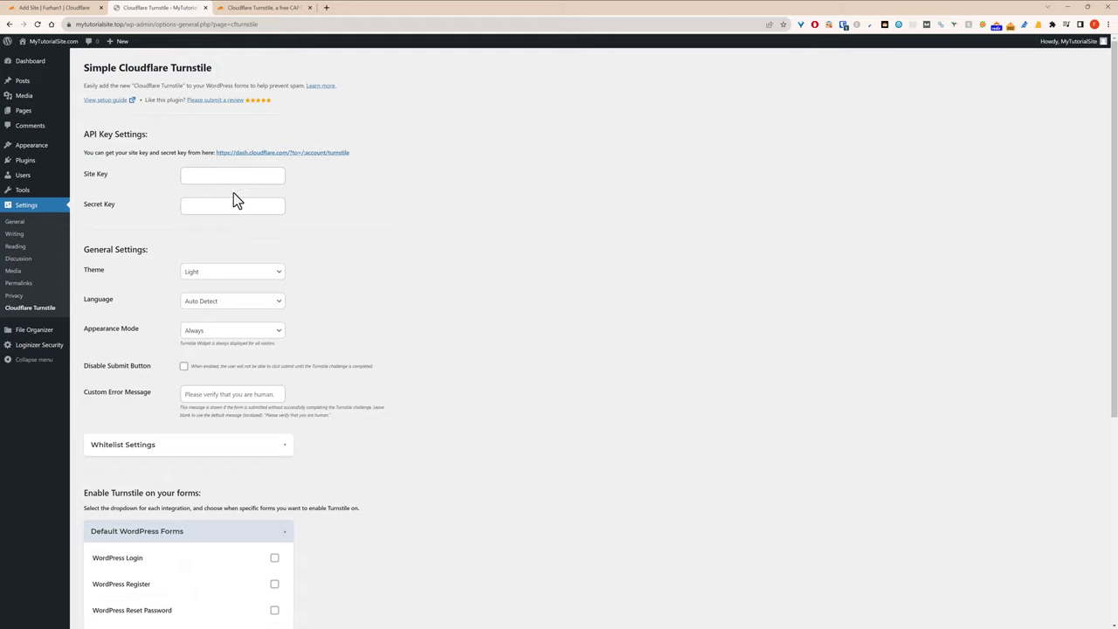
Copy the widget's site key and secret key from Cloudflare into the plugin's key fields
left_click(52, 9)
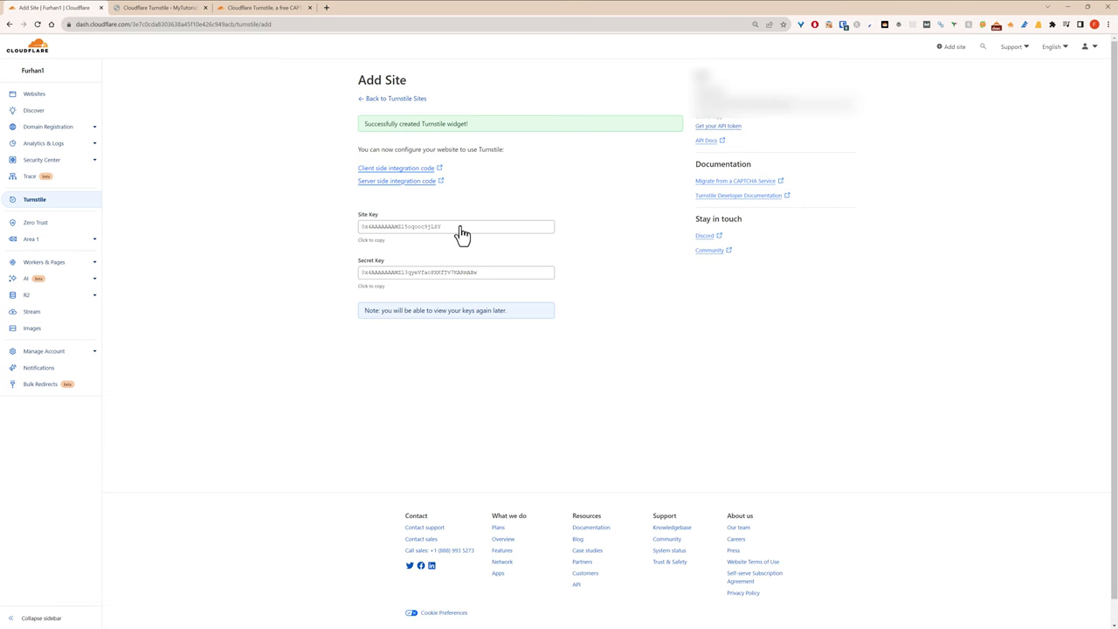
left_click(461, 229)
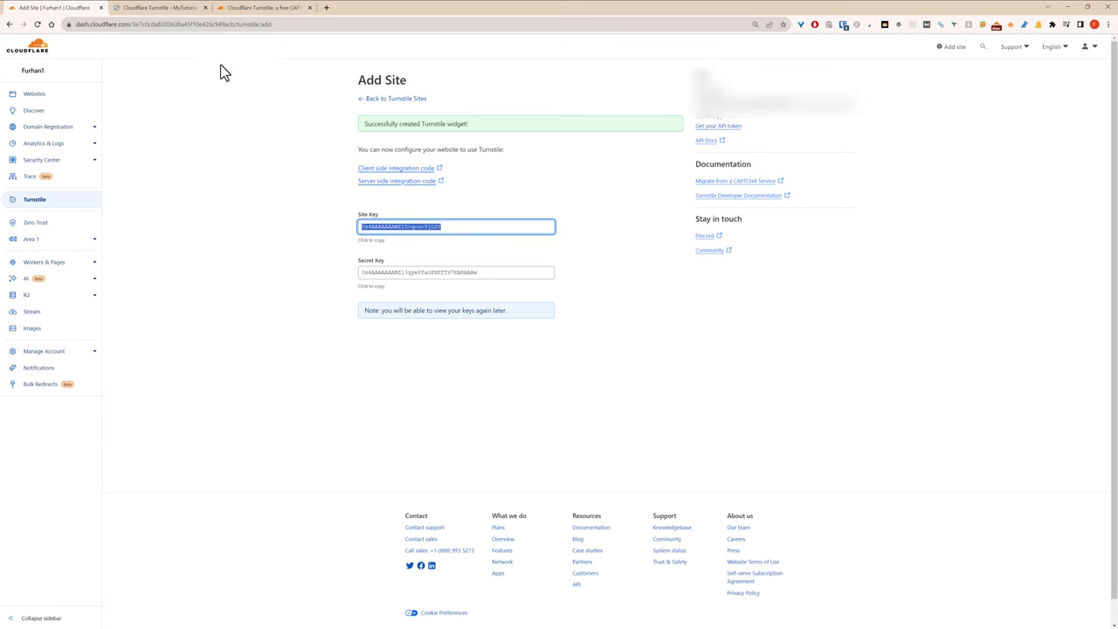
left_click(168, 8)
left_click(209, 174)
key("ctrl+v")
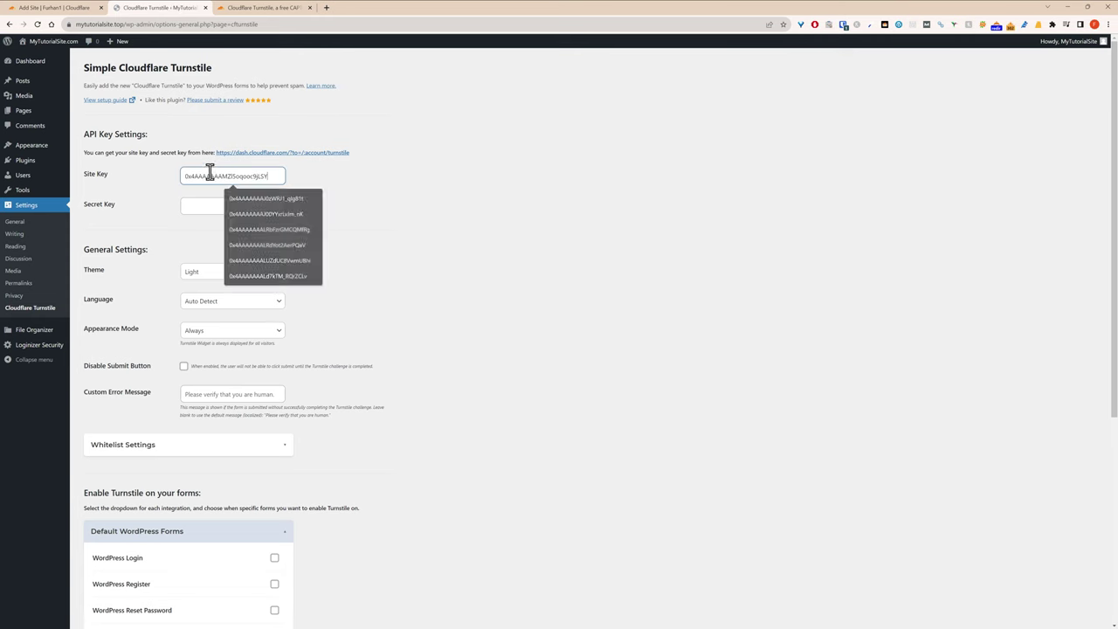
left_click(61, 8)
left_click(419, 276)
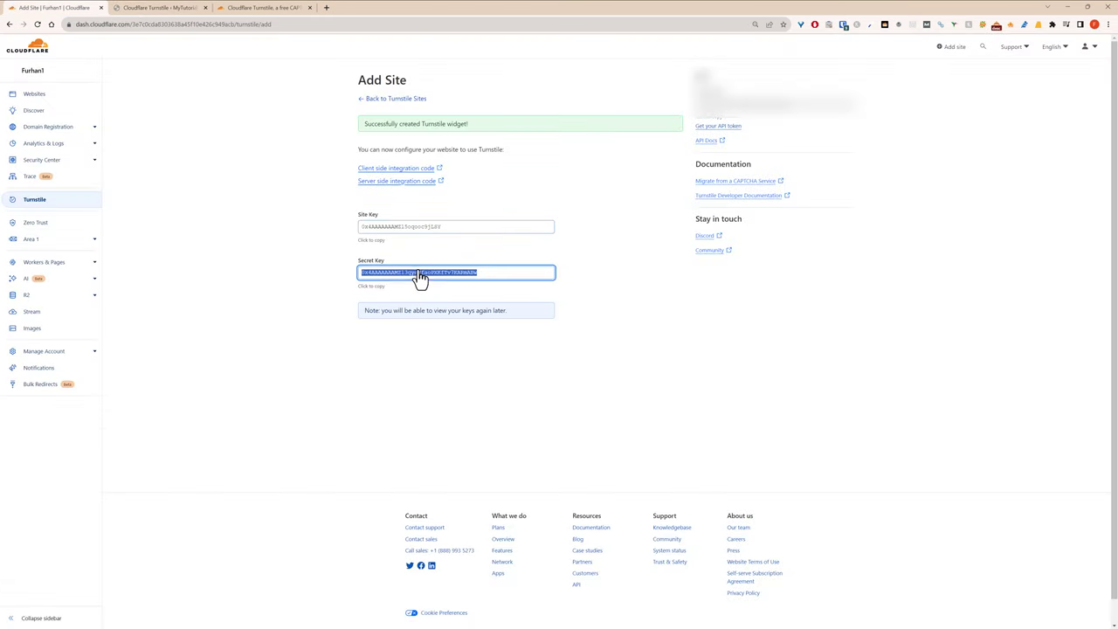
left_click(137, 8)
left_click(209, 205)
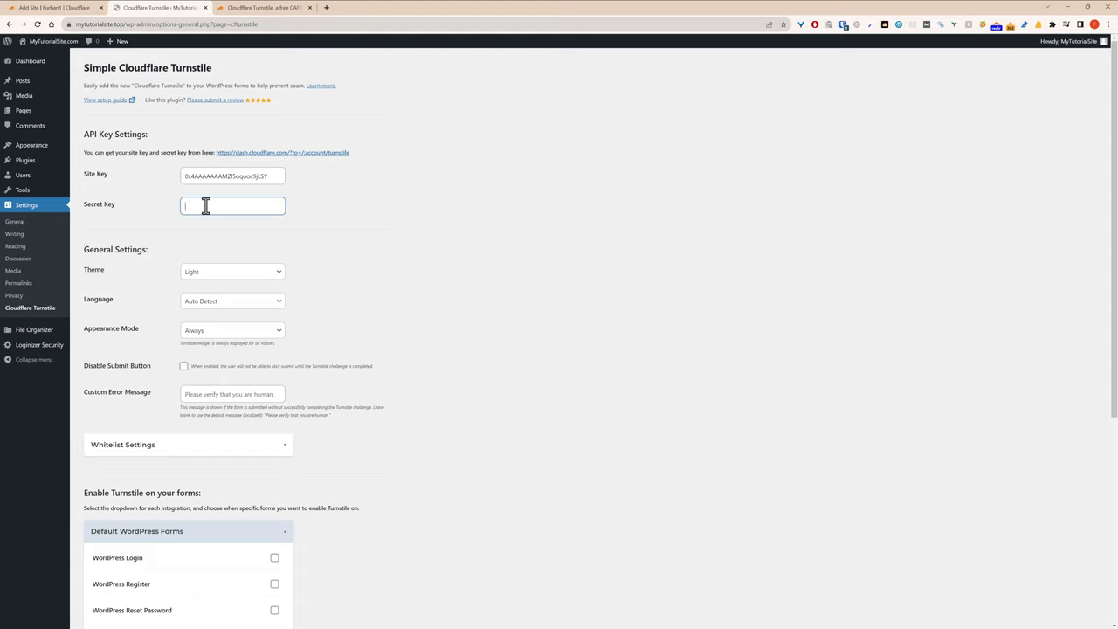
key("ctrl+v")
Keep the Light theme and Always appearance mode, and enable Disable Submit Button
left_click(225, 274)
left_click(226, 282)
left_click(250, 303)
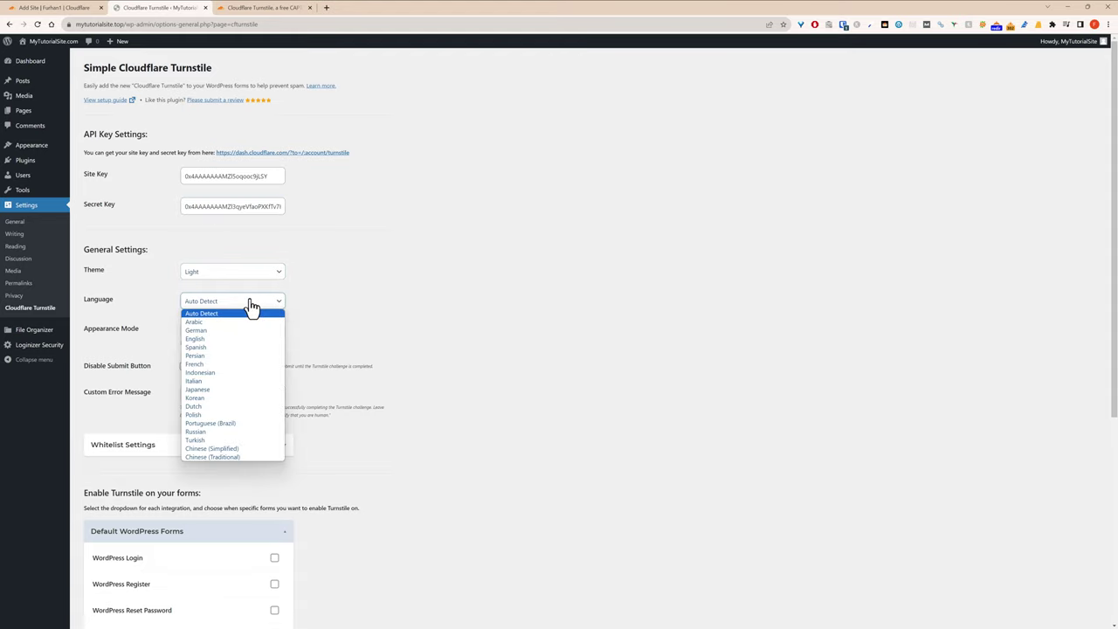
left_click(250, 307)
left_click(267, 335)
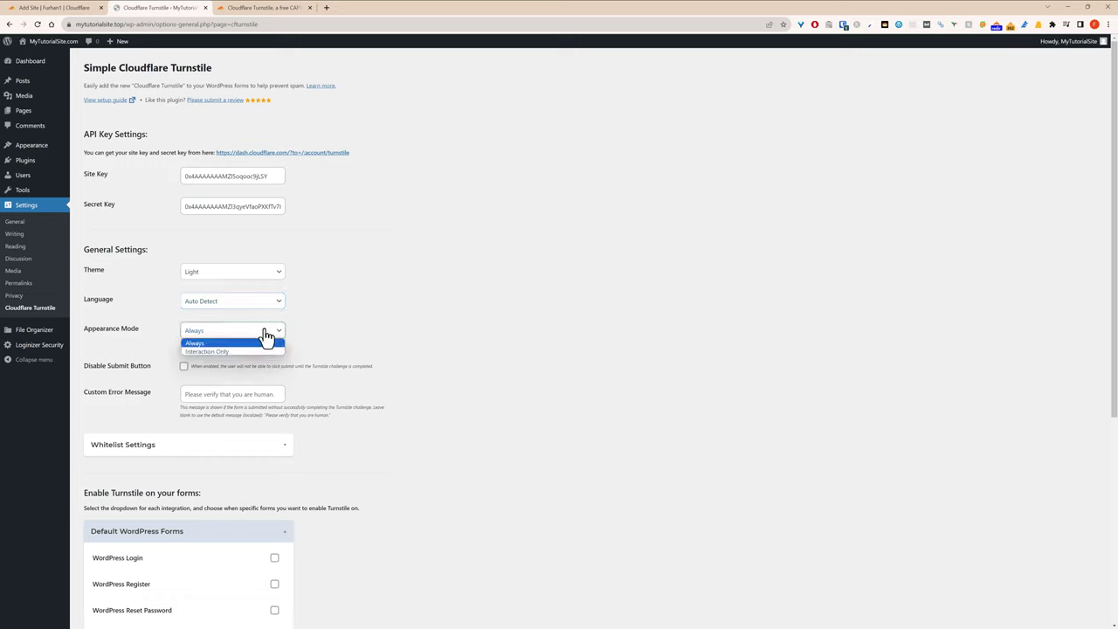
left_click(267, 338)
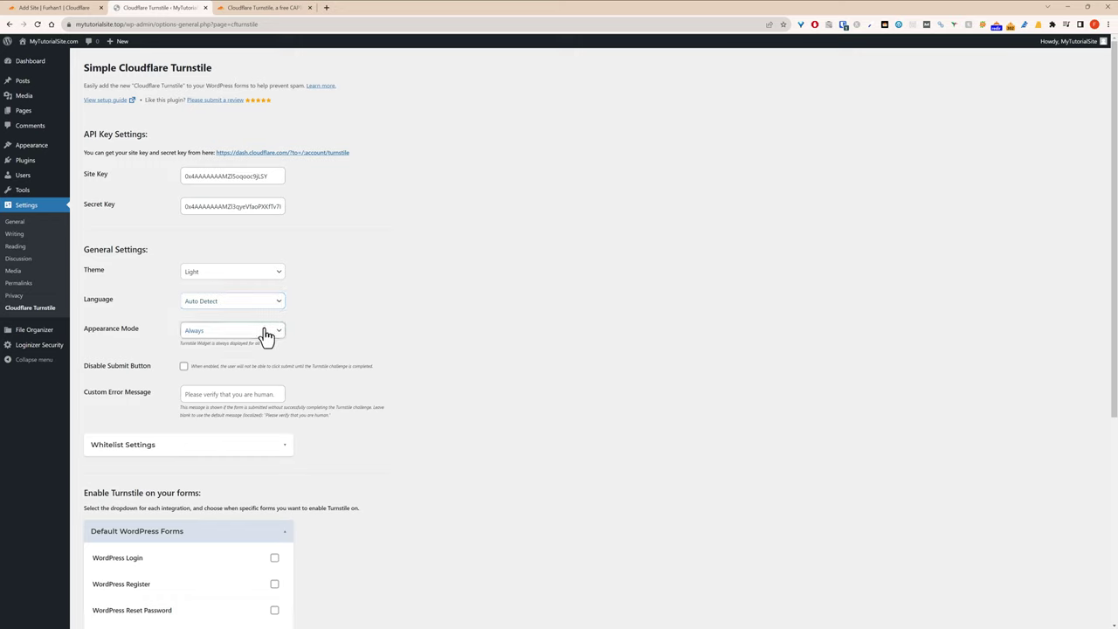
left_click(184, 368)
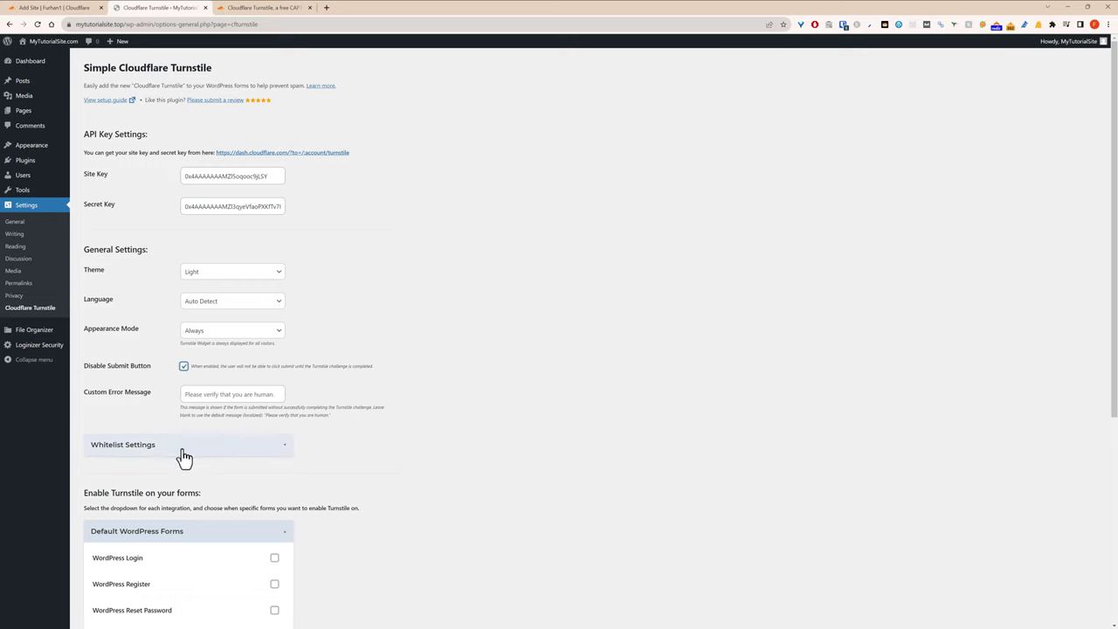
Enable Turnstile on the WordPress Login, Register, Reset Password and Comment forms
scroll(262, 411, "down", 2)
left_click(280, 317)
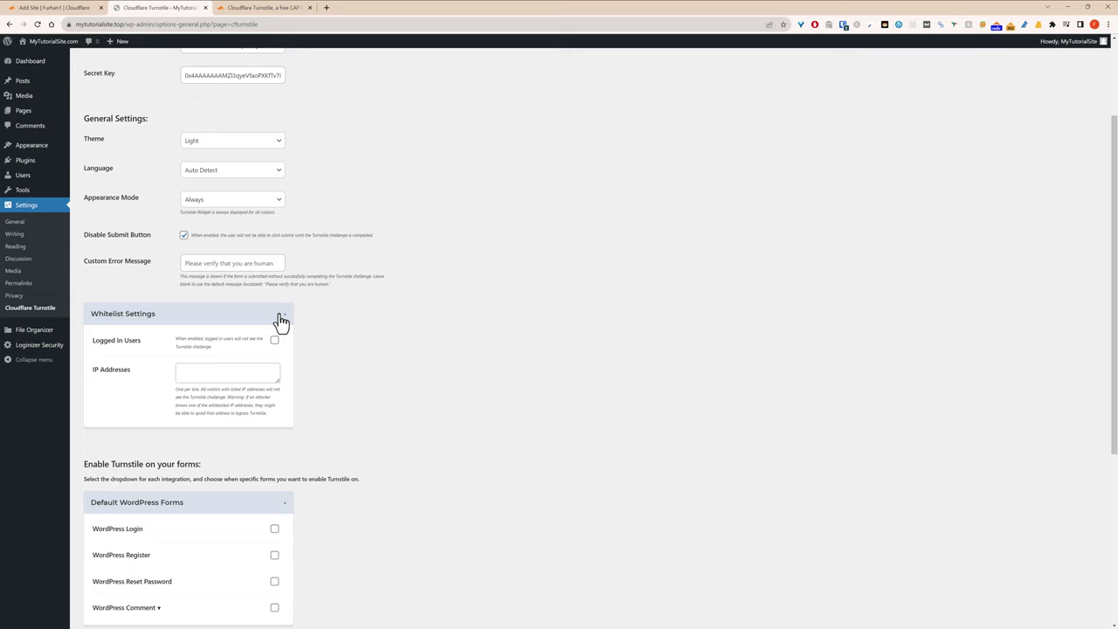
left_click(281, 319)
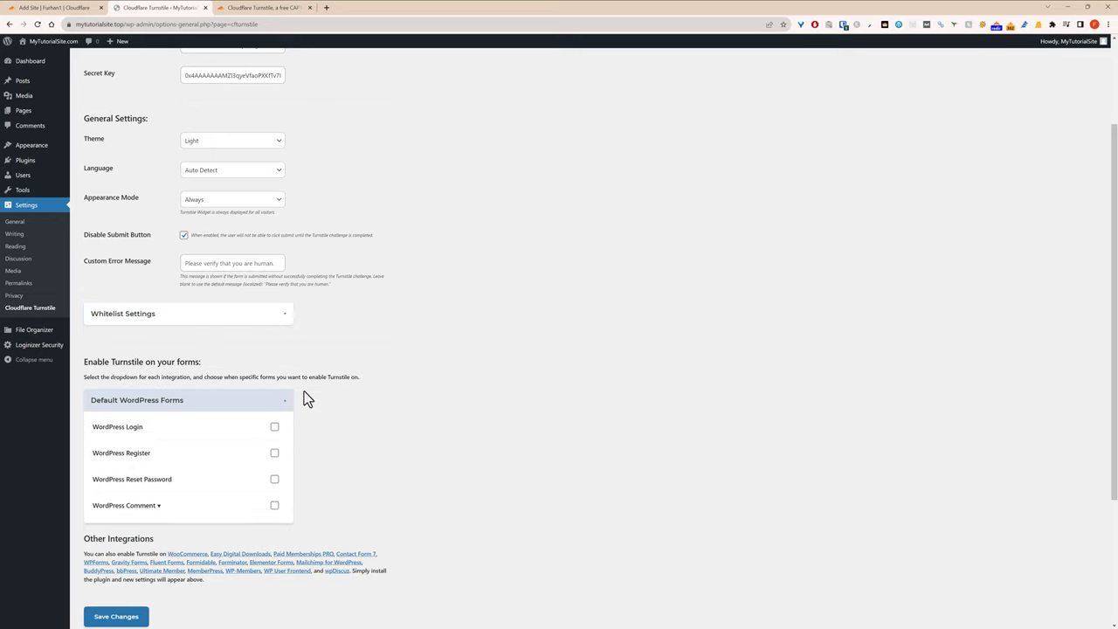
scroll(367, 426, "down", 2)
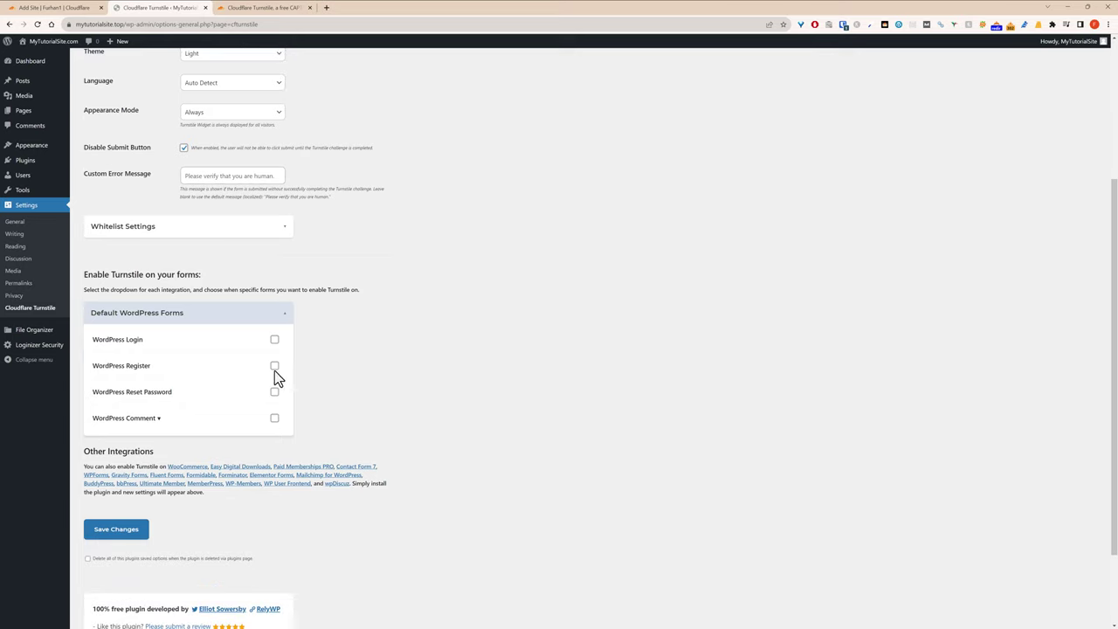
left_click(275, 340)
left_click(275, 366)
left_click(275, 392)
left_click(274, 419)
scroll(262, 441, "down", 2)
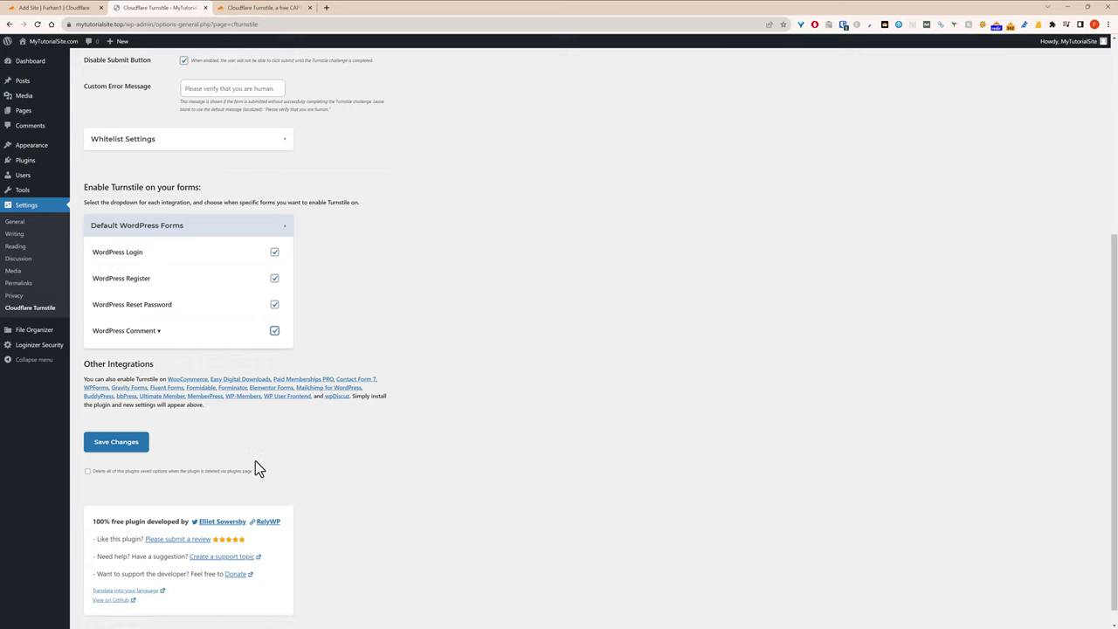
Save the Turnstile plugin settings and run the API test response
left_click(125, 453)
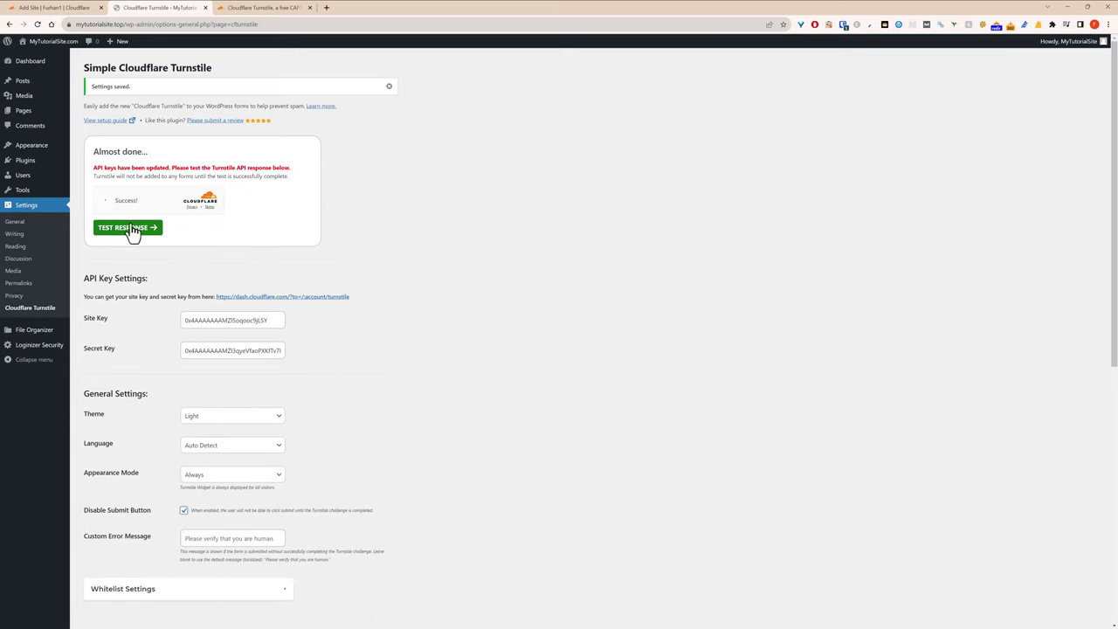
left_click(124, 235)
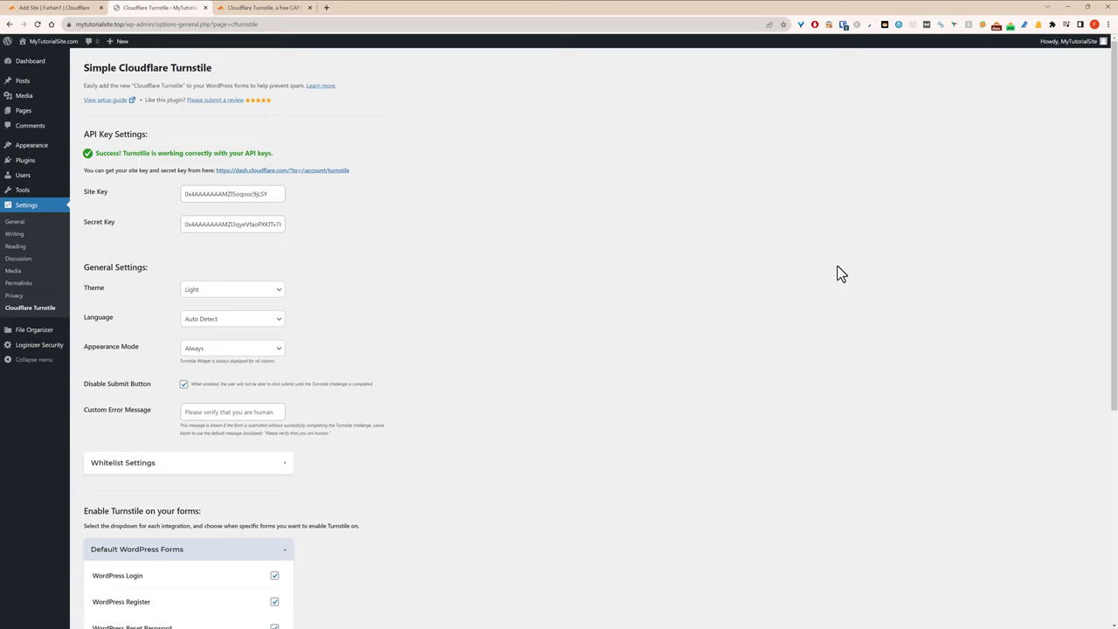
Log out of WordPress, then log back in using password-manager autofill on the Turnstile-protected page
mouse_move(1090, 45)
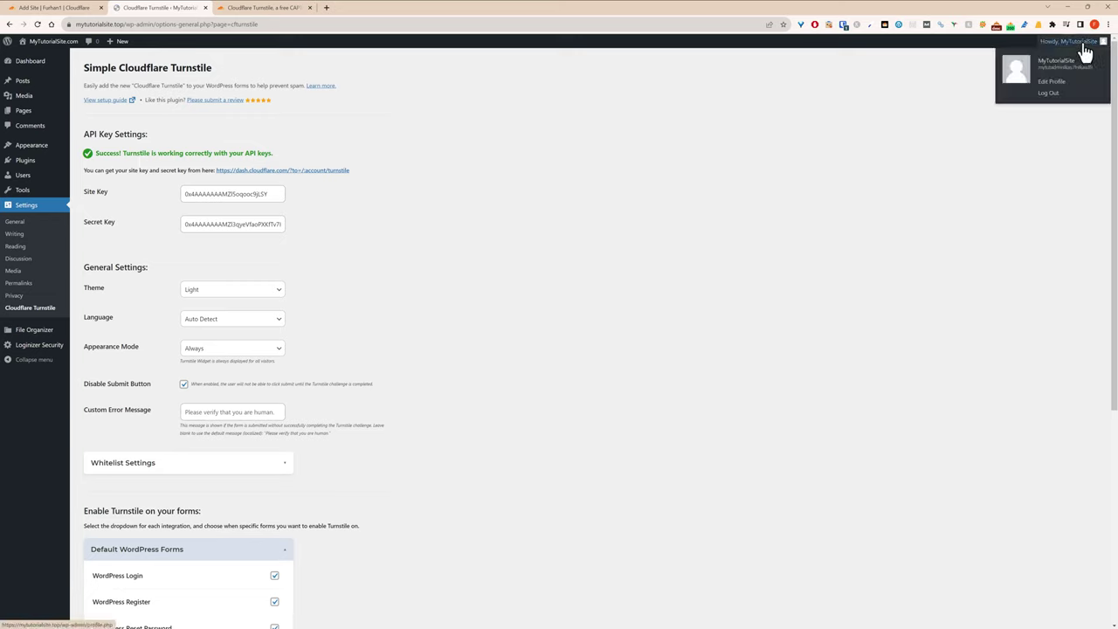
left_click(1059, 105)
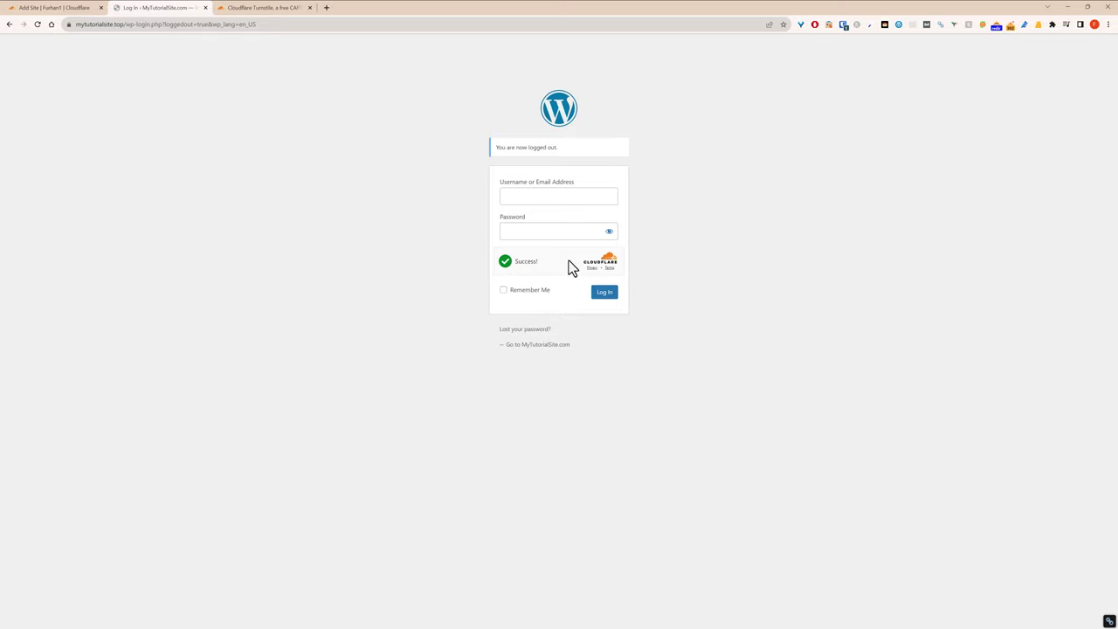
left_click(843, 25)
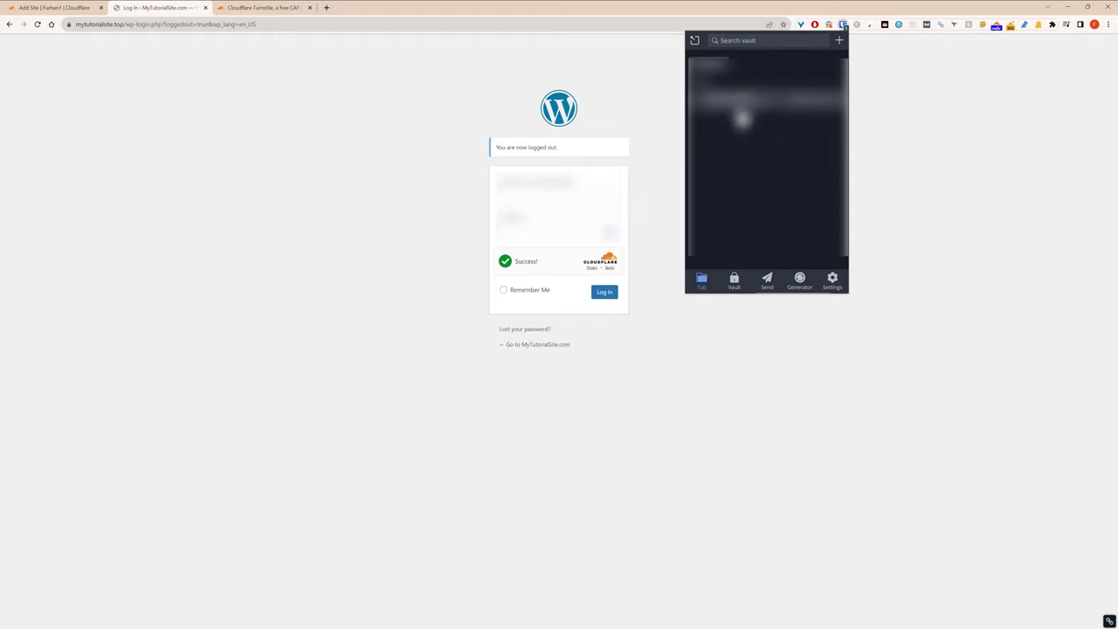
left_click(741, 118)
left_click(612, 296)
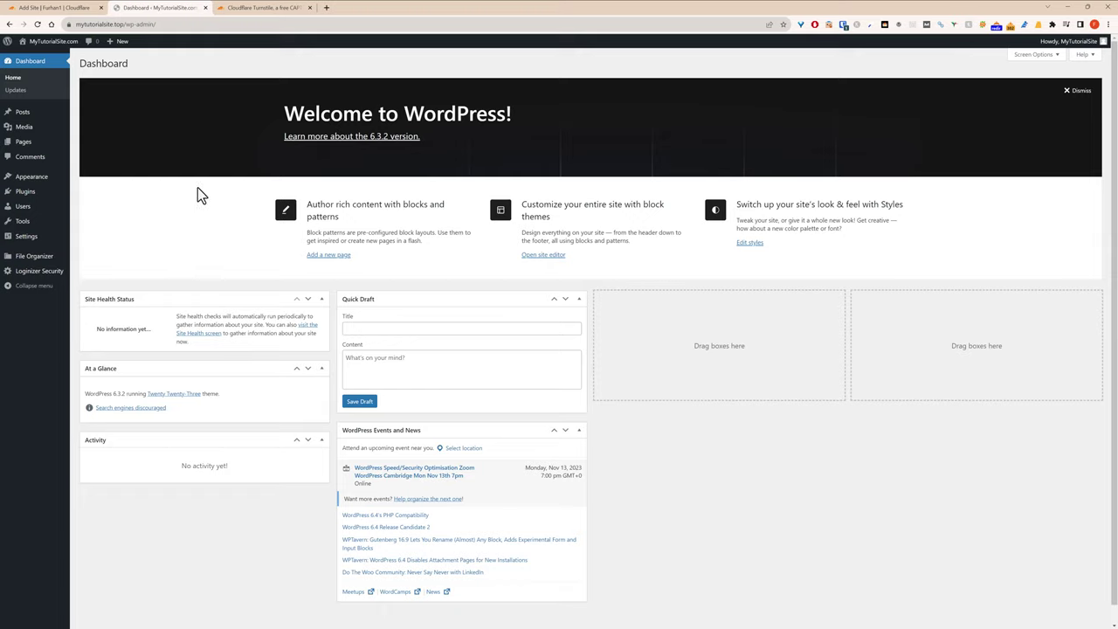
View the demo tutorial site widget's page and keys, then return to the Turnstile Sites list
left_click(242, 10)
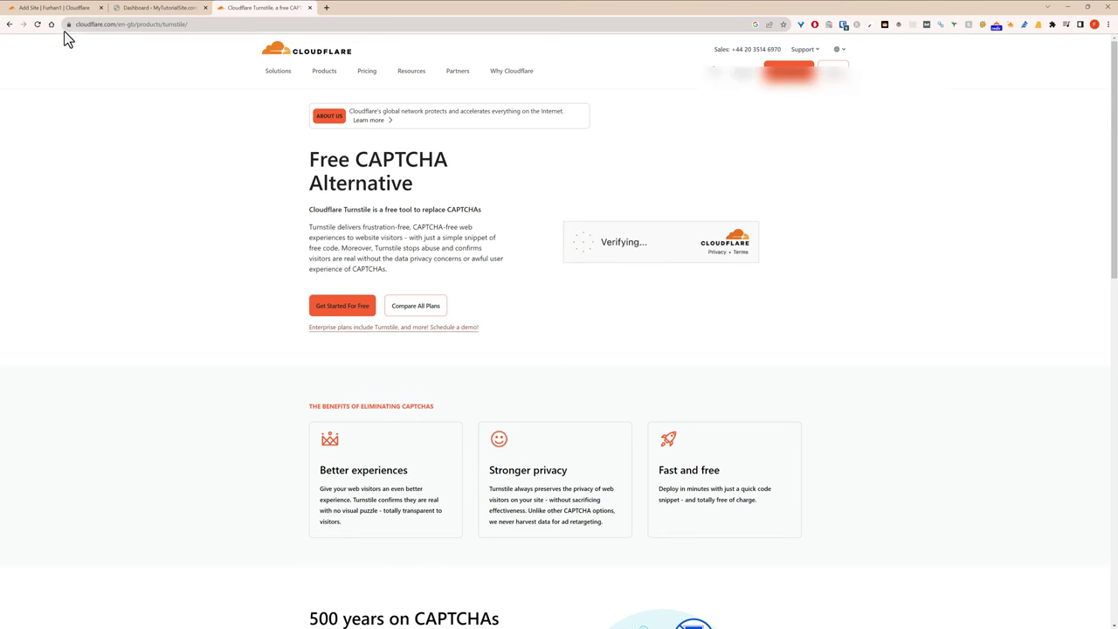
left_click(37, 15)
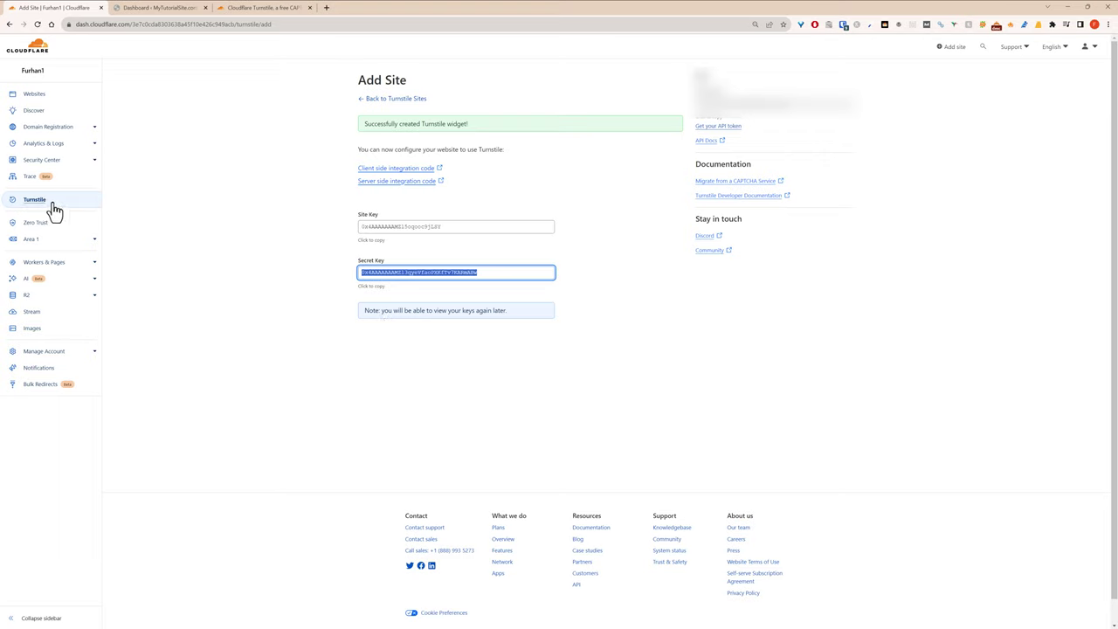
left_click(391, 100)
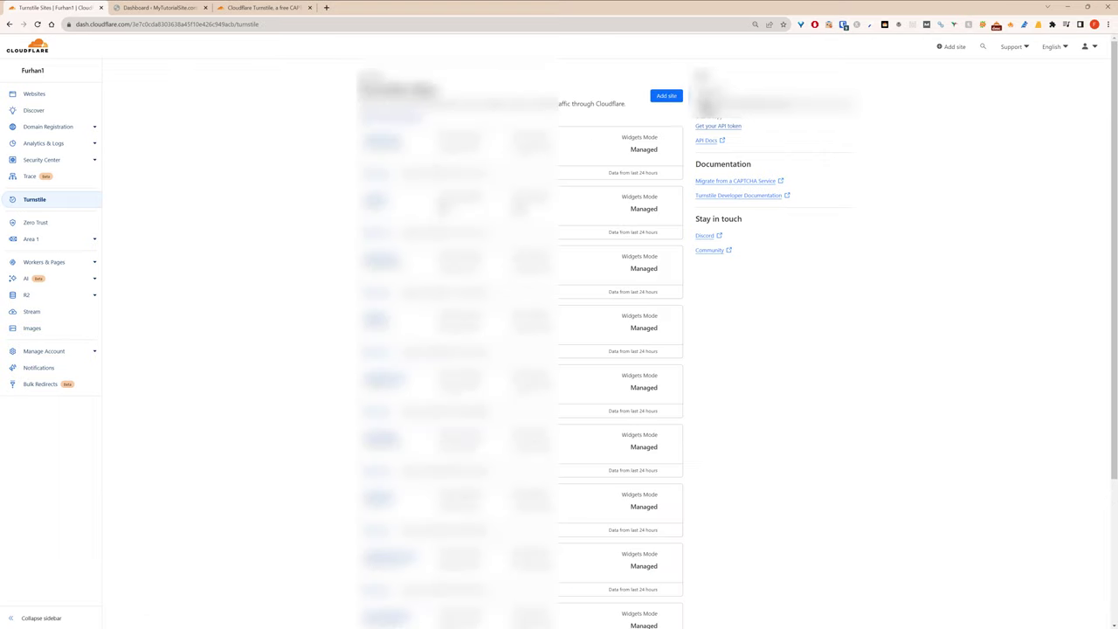
scroll(347, 250, "down", 3)
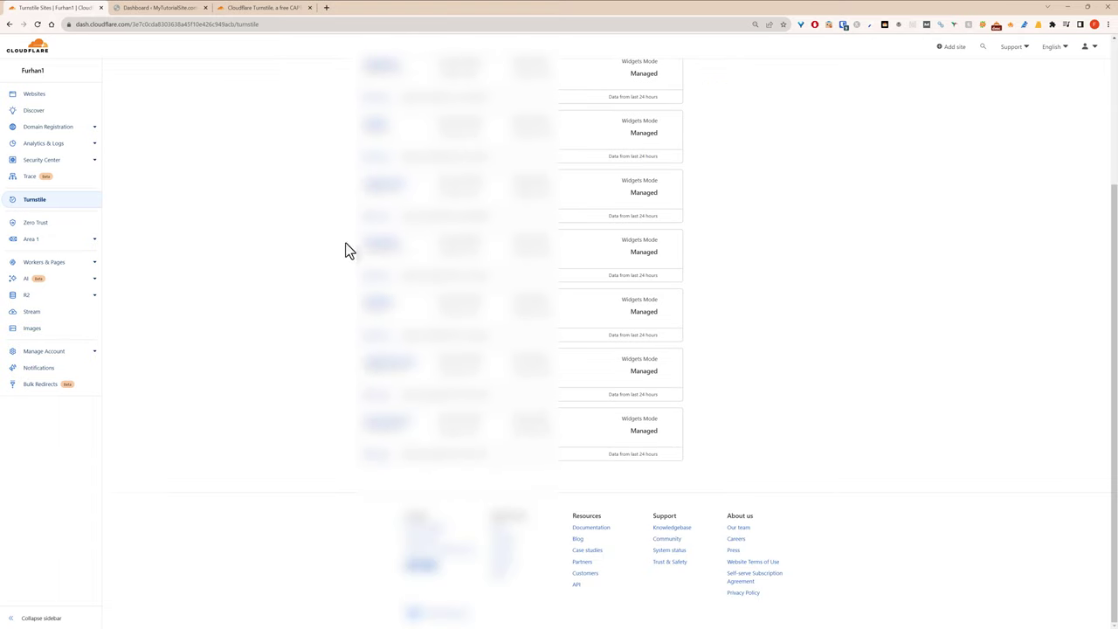
left_click(400, 427)
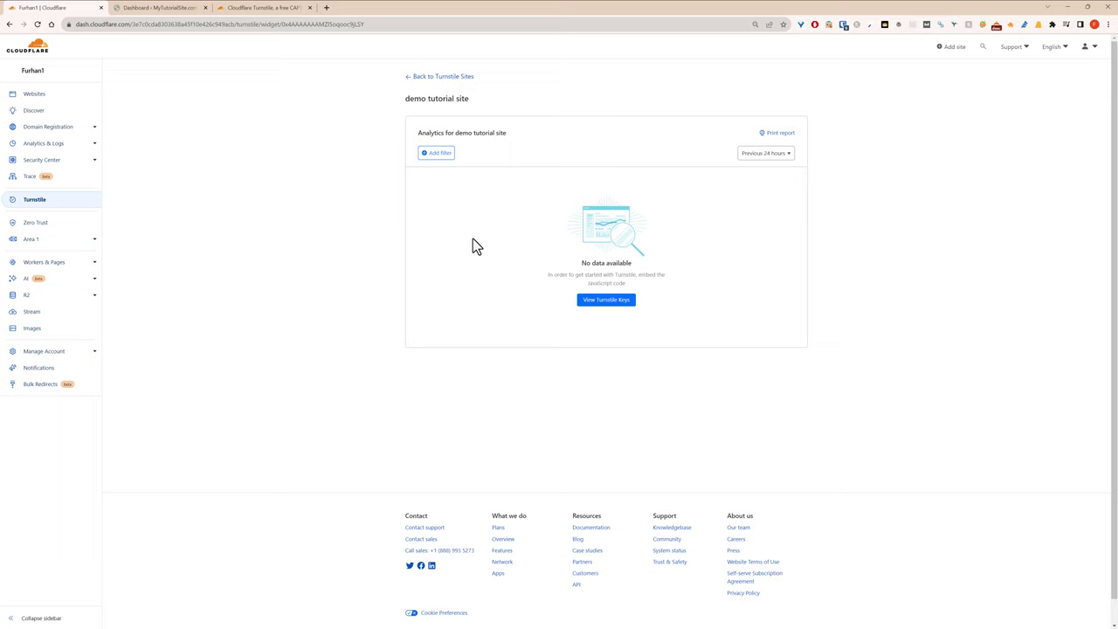
left_click(611, 306)
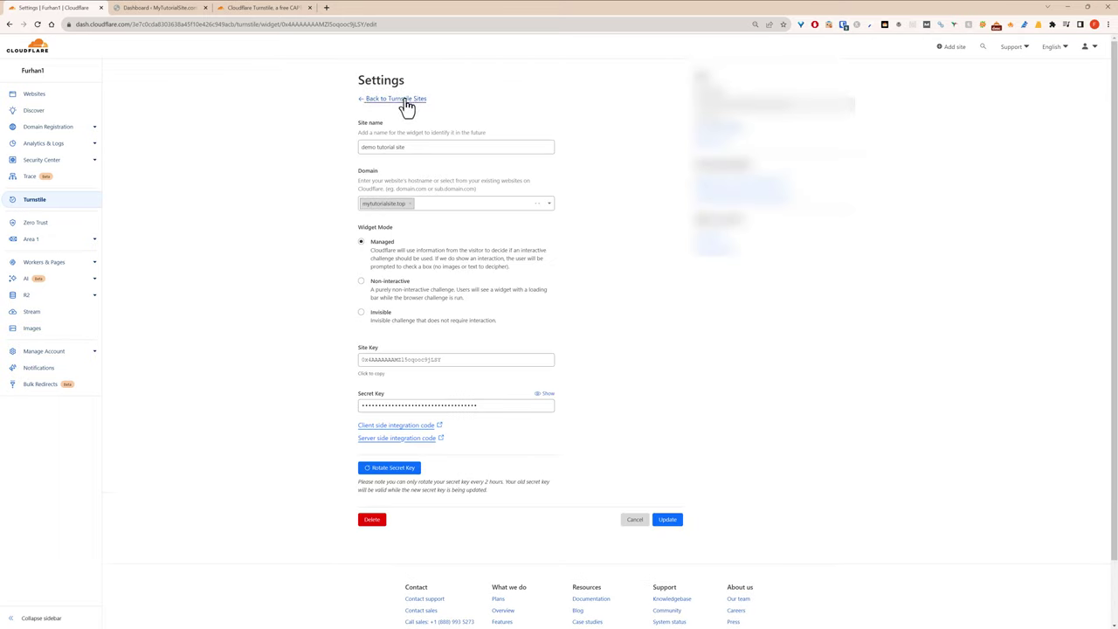
left_click(406, 102)
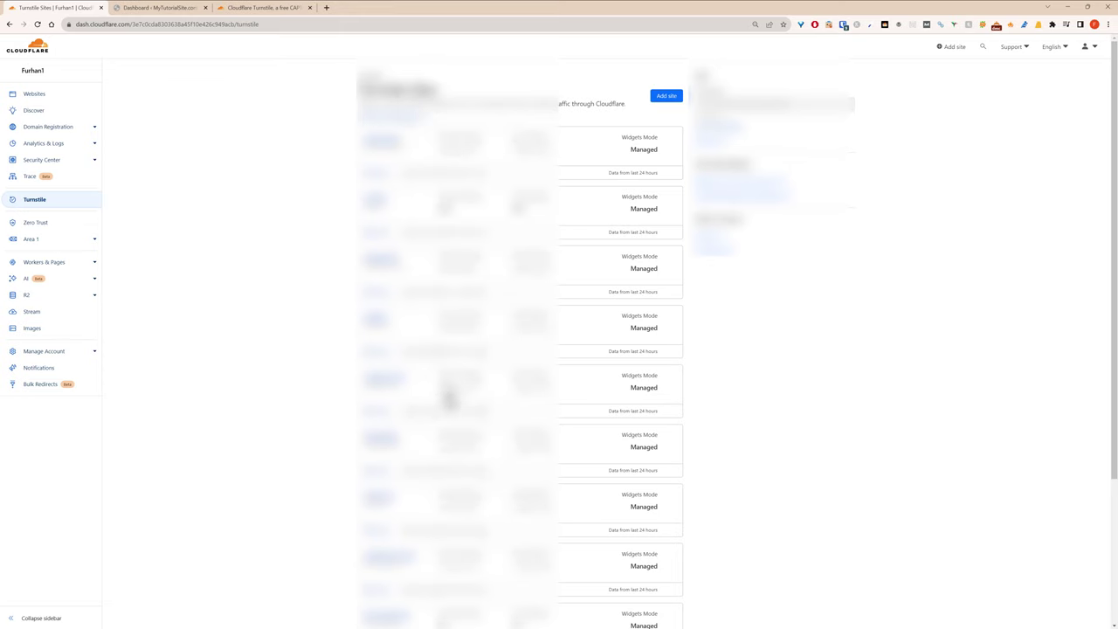
Review the demo tutorial site's analytics: 4 challenges issued, top actions admin-test and wordpress-login
scroll(442, 457, "down", 10)
scroll(442, 457, "up", 10)
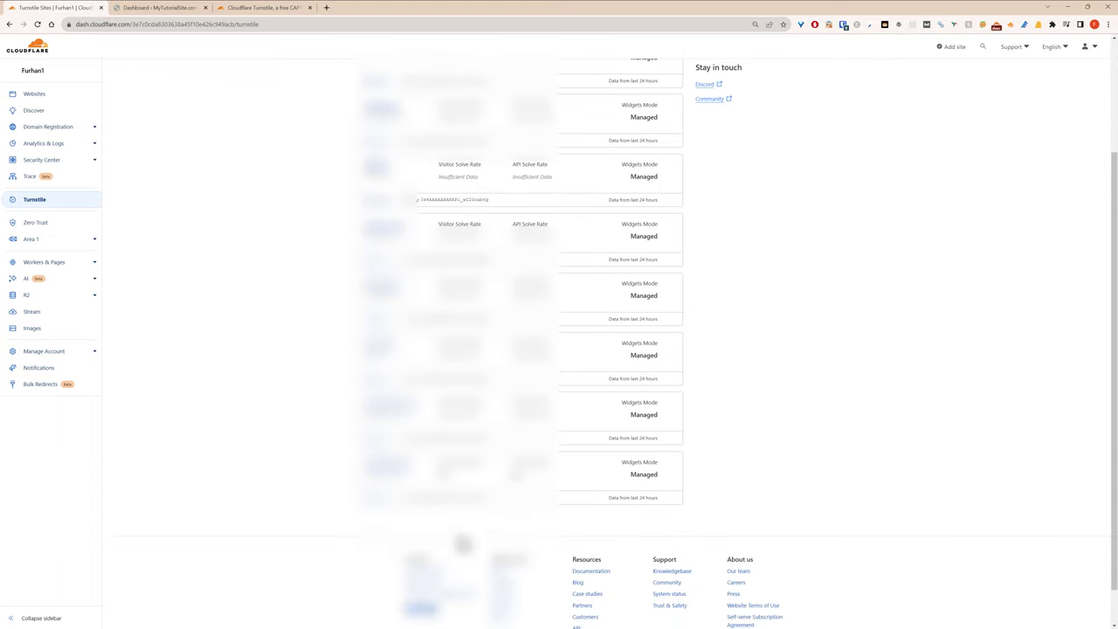
left_click(389, 472)
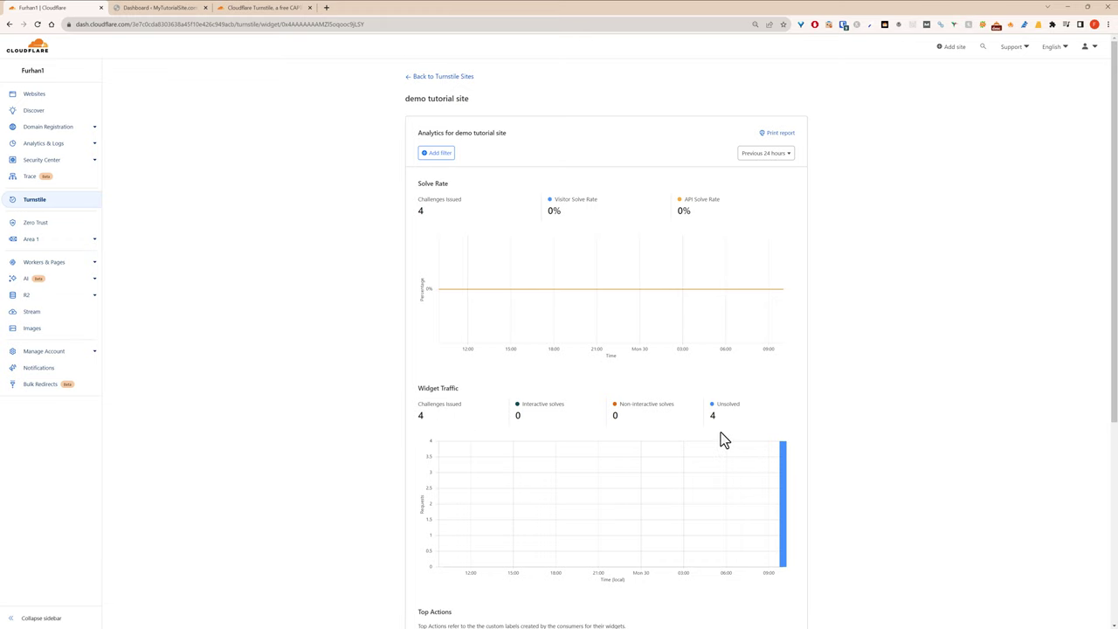
scroll(722, 434, "down", 3)
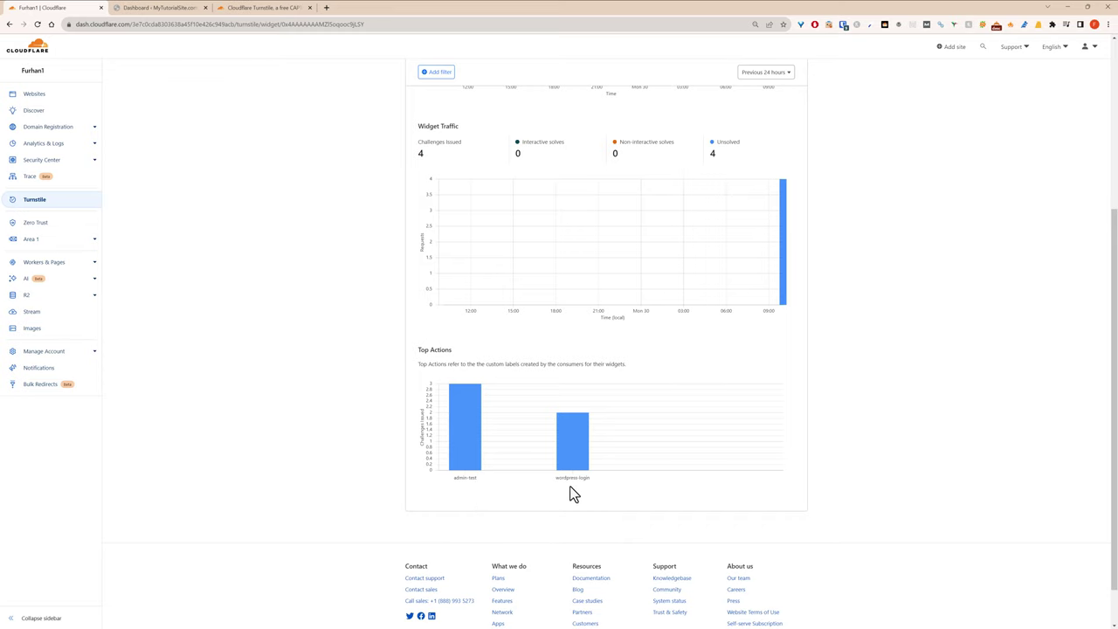
scroll(547, 477, "down", 1)
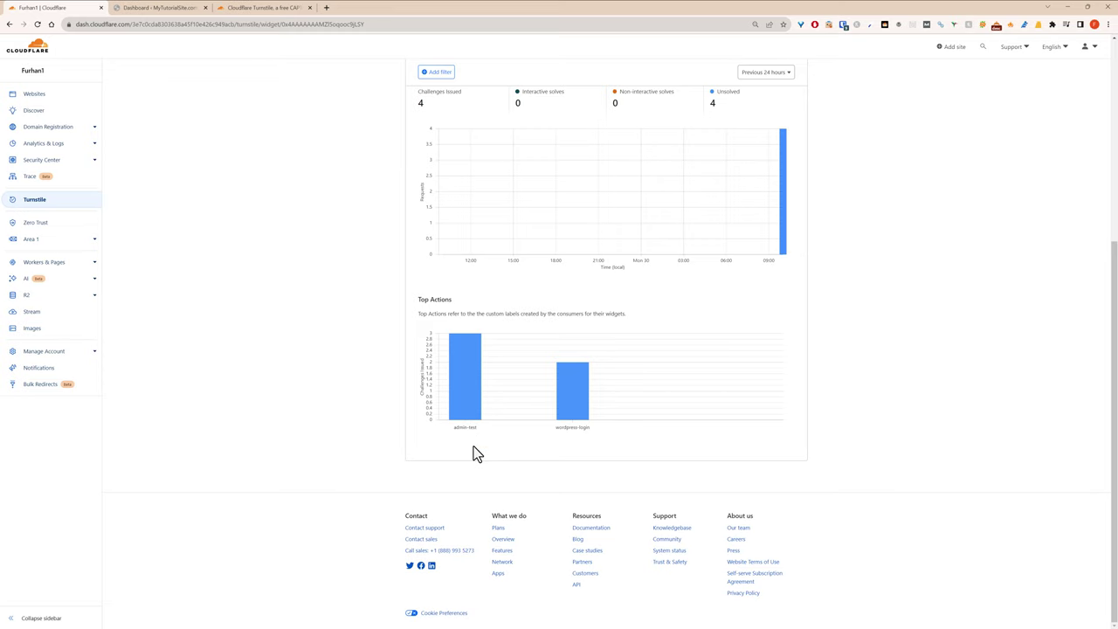
scroll(473, 454, "up", 6)
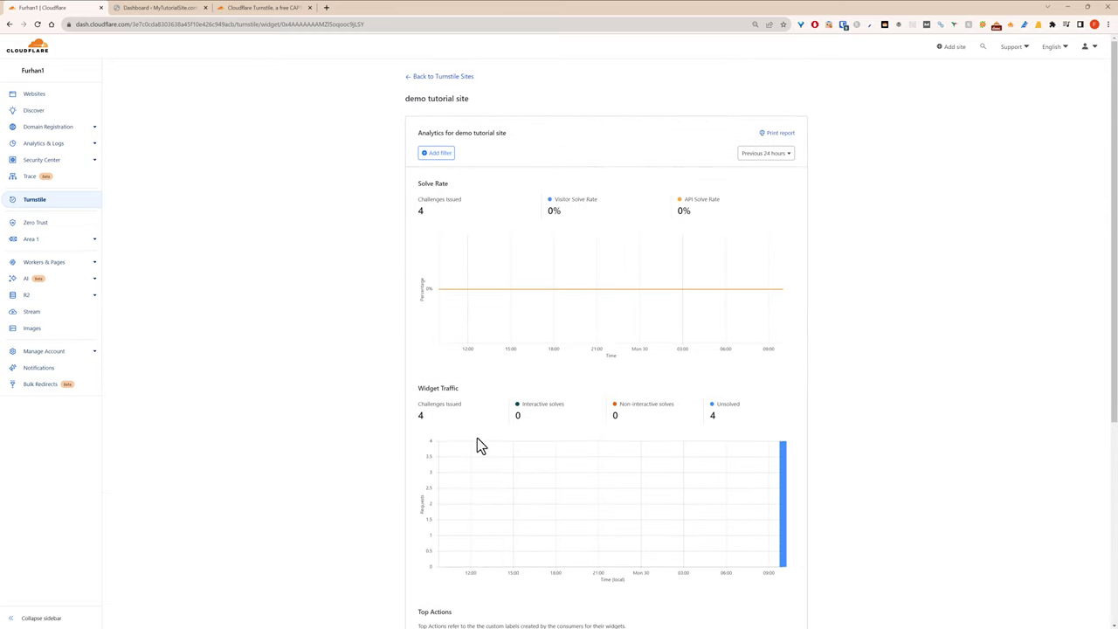
Return to the 'Dashboard - MyTutorialSite' WordPress tab
mouse_move(478, 327)
left_click(148, 7)
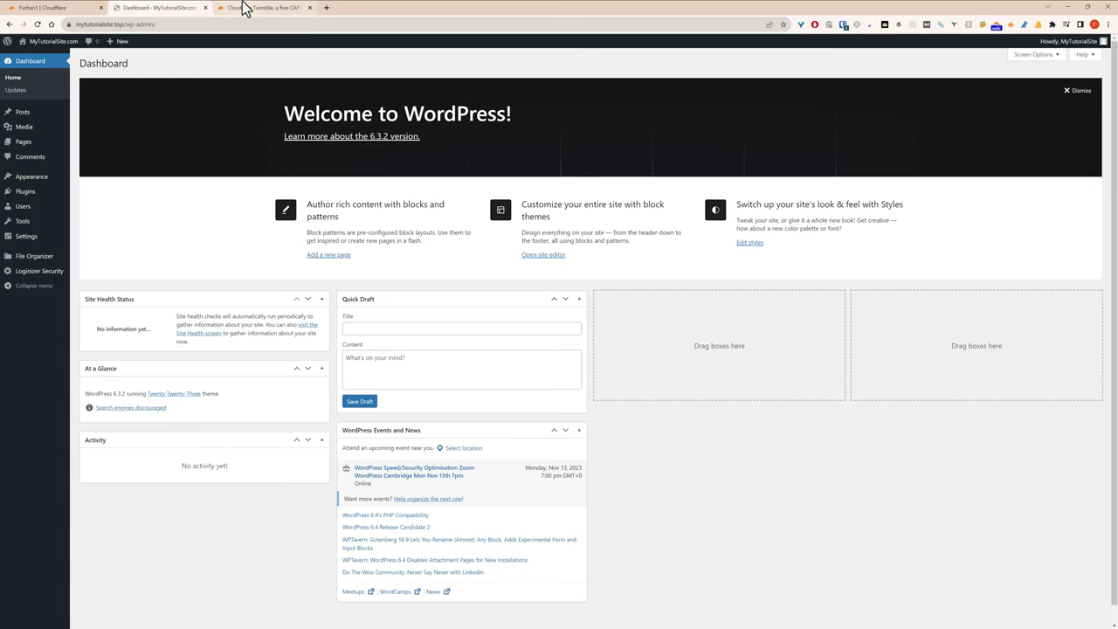